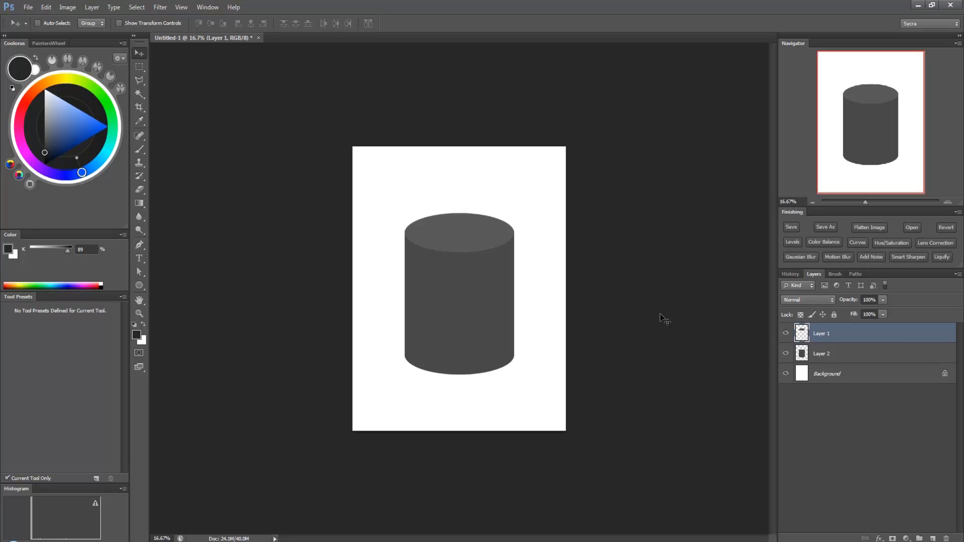
Step: Check the cylinder top by toggling Layer 1's visibility, then select Layer 2
click(875, 360)
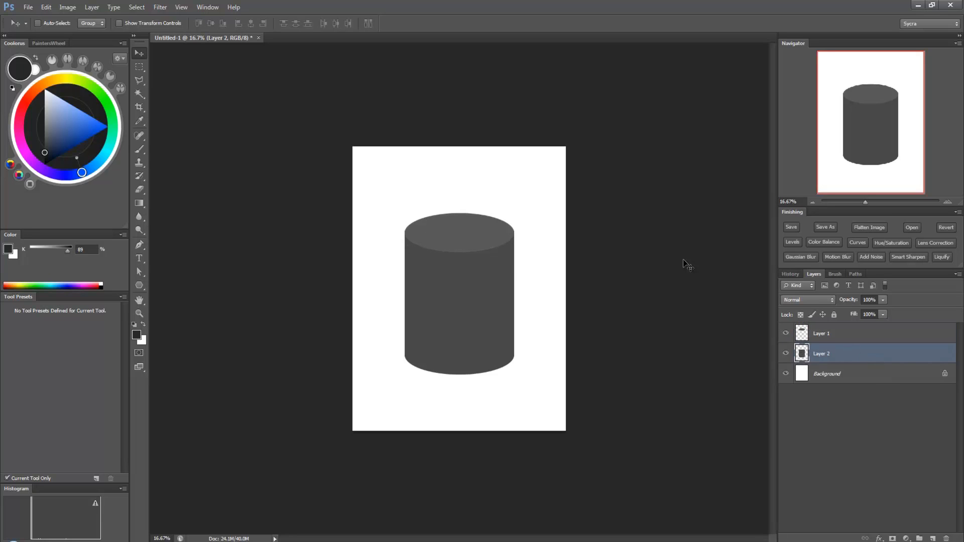
click(786, 334)
click(785, 335)
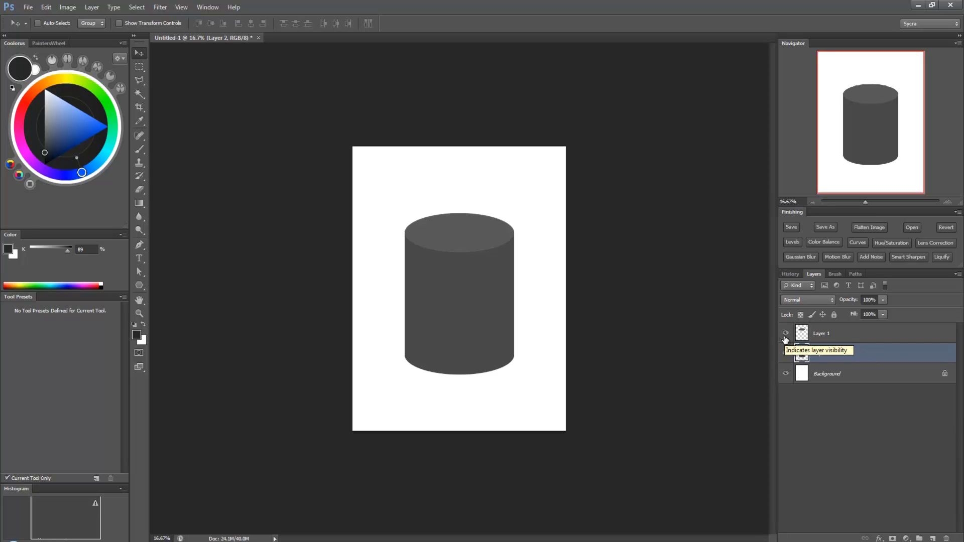
click(854, 337)
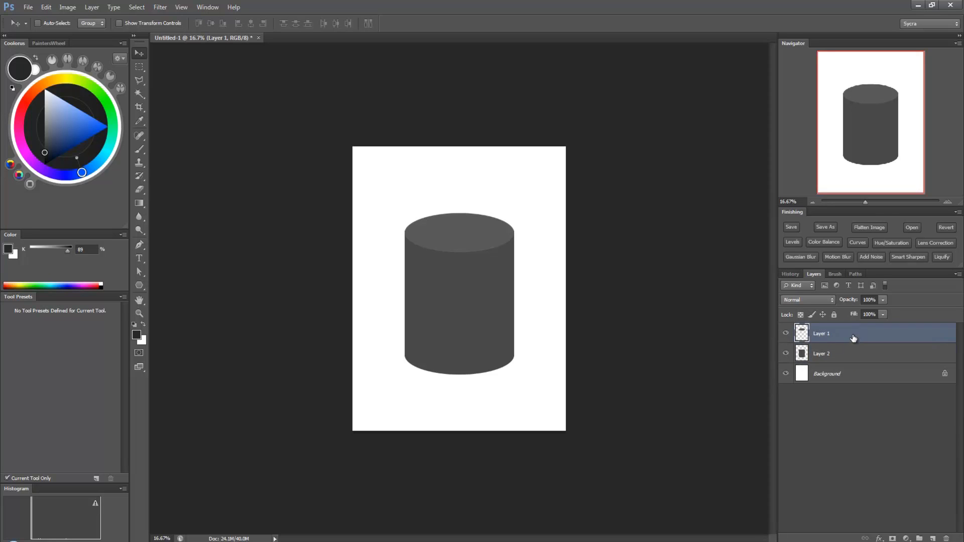
click(857, 357)
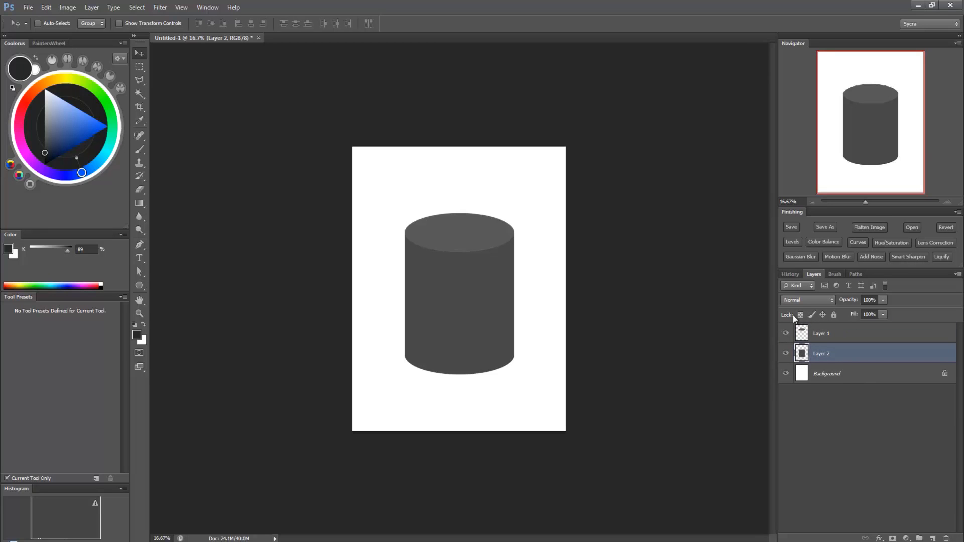
Step: Lock Layer 2's transparency, shade the cylinder with two gradient passes, then merge Layer 1 into it
click(797, 315)
click(140, 204)
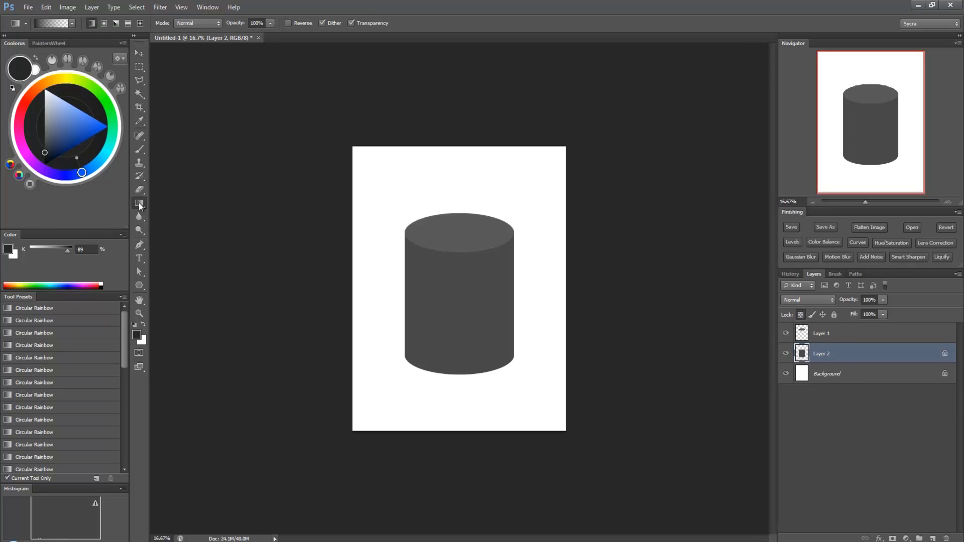
drag(399, 296, 439, 297)
drag(543, 294, 481, 290)
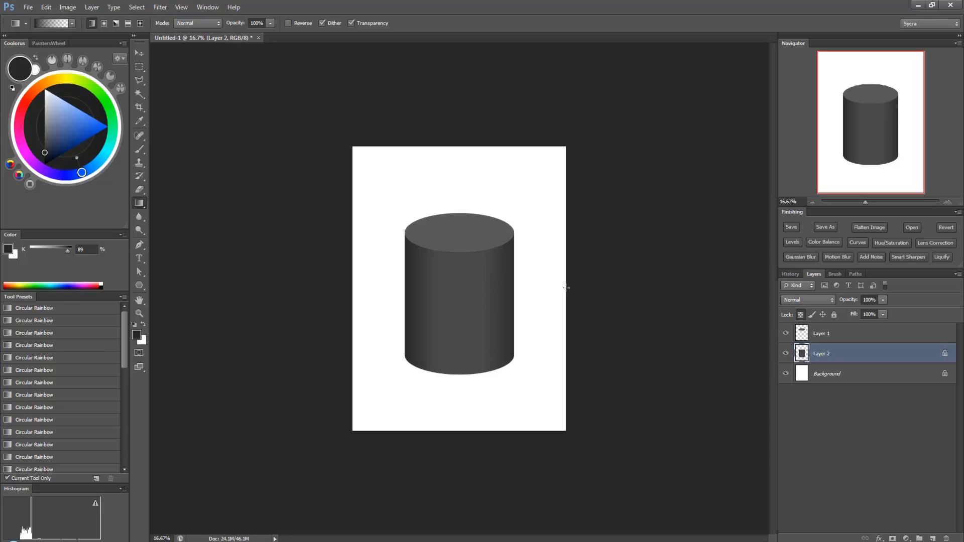
click(826, 337)
key(ctrl+e)
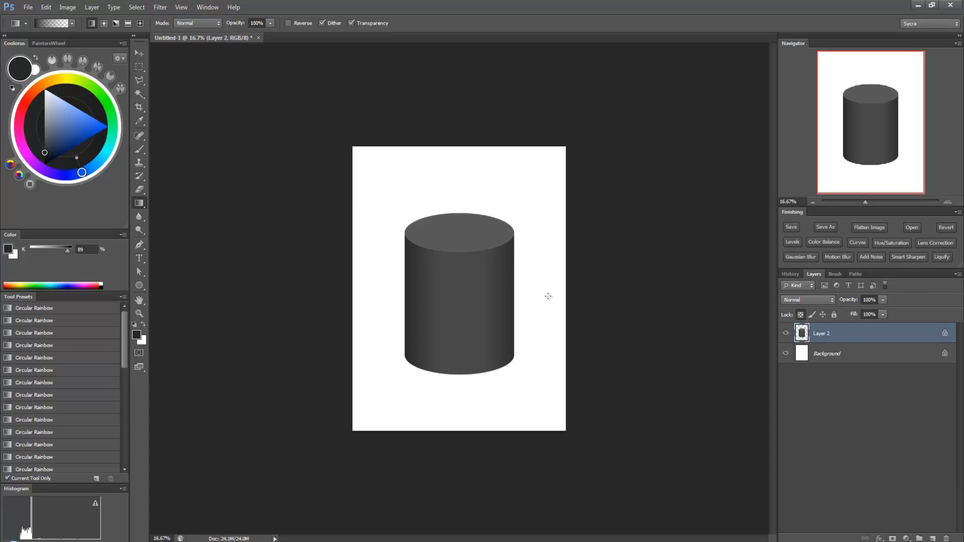
Step: Unlock Layer 2's transparent pixels and convert Layer 2 to a smart object
click(812, 314)
click(786, 334)
click(786, 334)
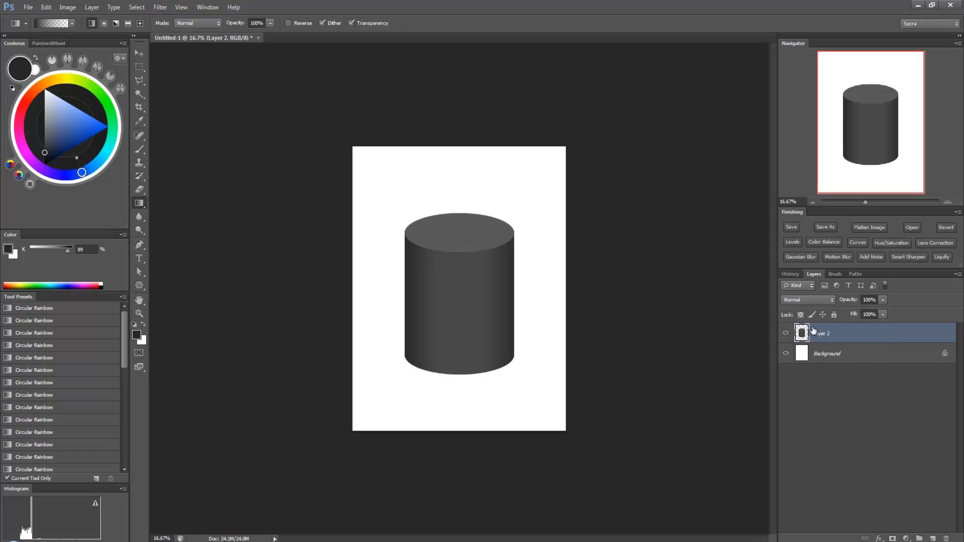
right_click(866, 334)
click(887, 334)
right_click(806, 338)
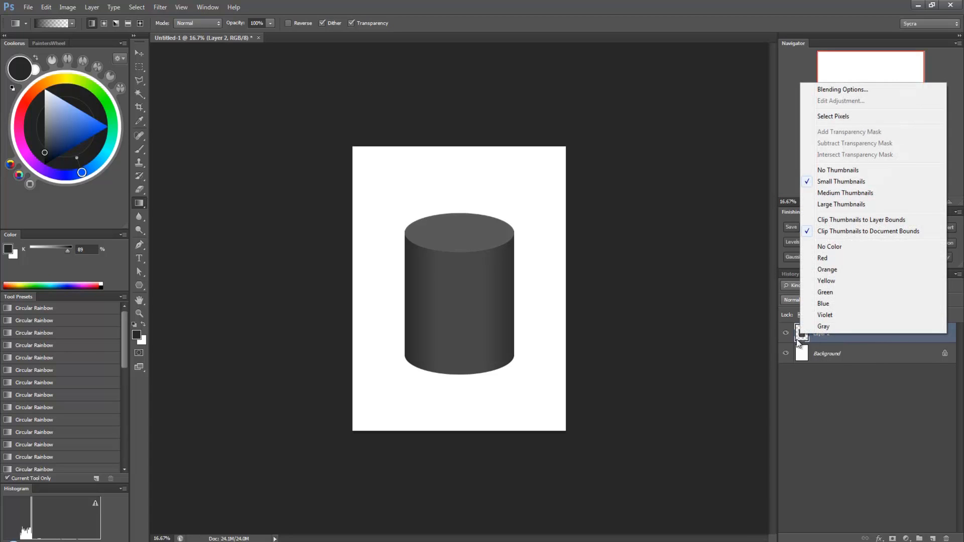
click(876, 338)
right_click(859, 335)
click(882, 340)
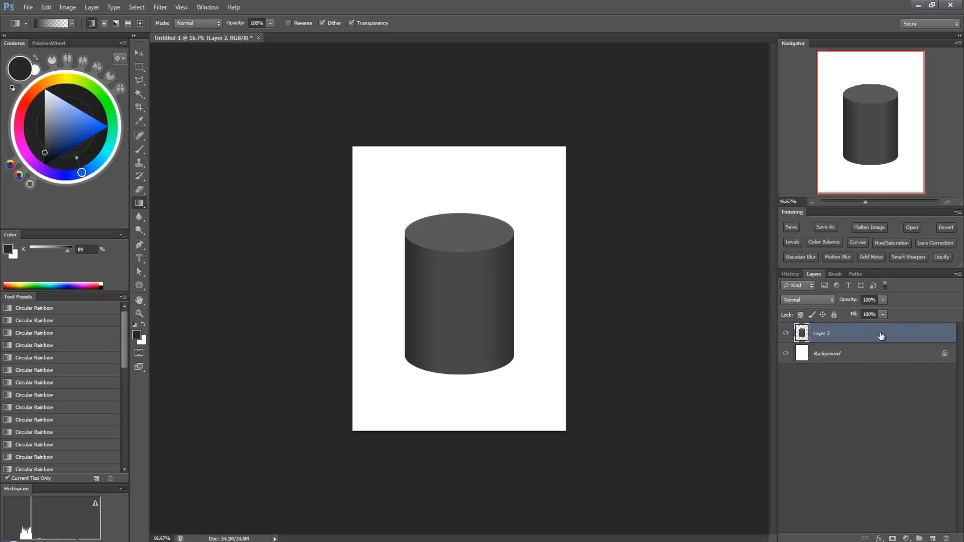
right_click(882, 334)
click(810, 246)
Step: Open the smart object's contents from Layer 2's thumbnail
drag(796, 333, 716, 238)
drag(813, 342, 804, 340)
double_click(805, 340)
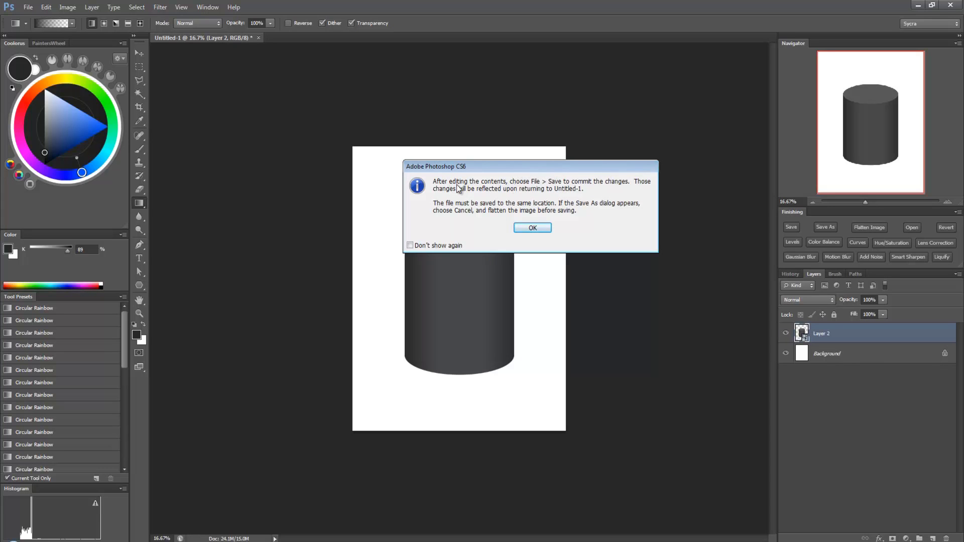
Step: Open Layer 21.psb, compare it with Untitled-1, and lock the cylinder's transparent pixels
click(532, 228)
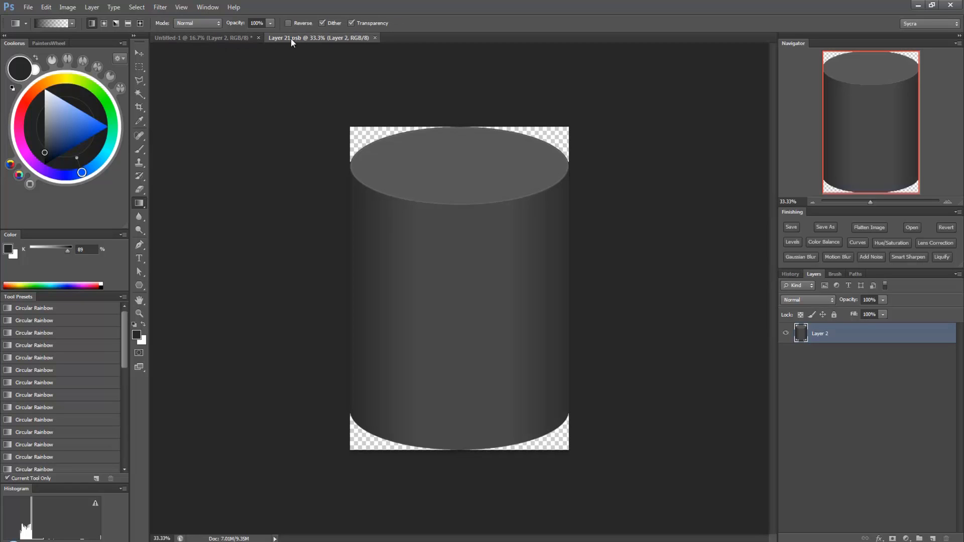
click(215, 38)
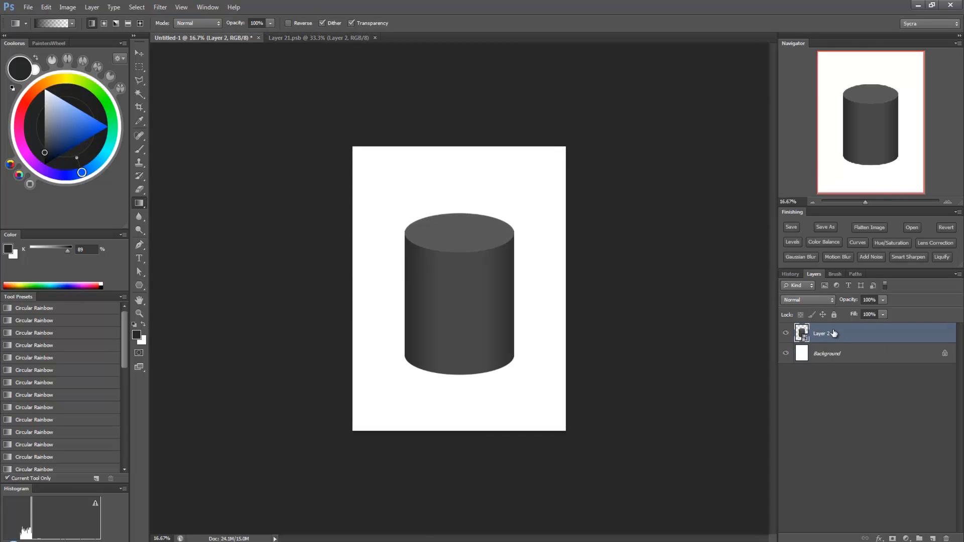
drag(837, 335, 381, 46)
click(306, 39)
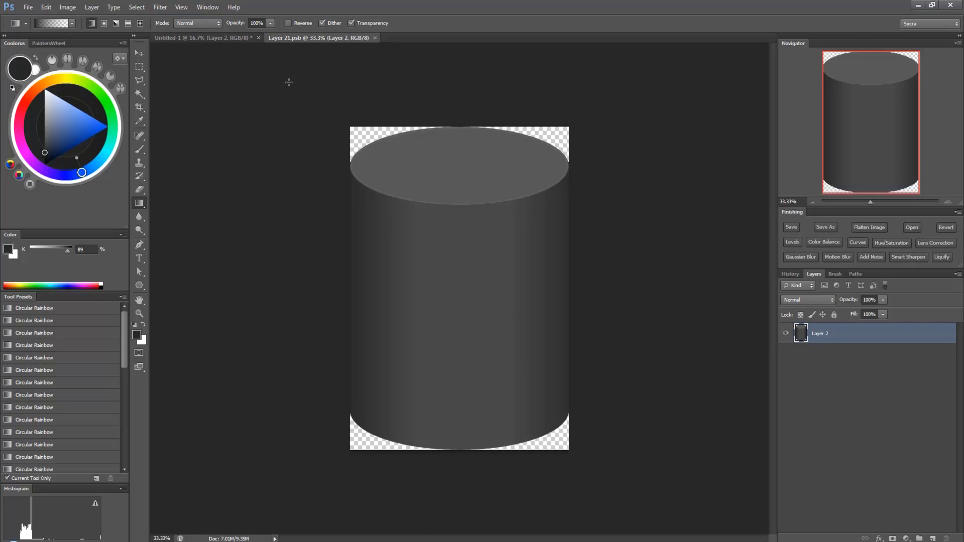
click(195, 37)
click(319, 37)
click(800, 316)
click(139, 67)
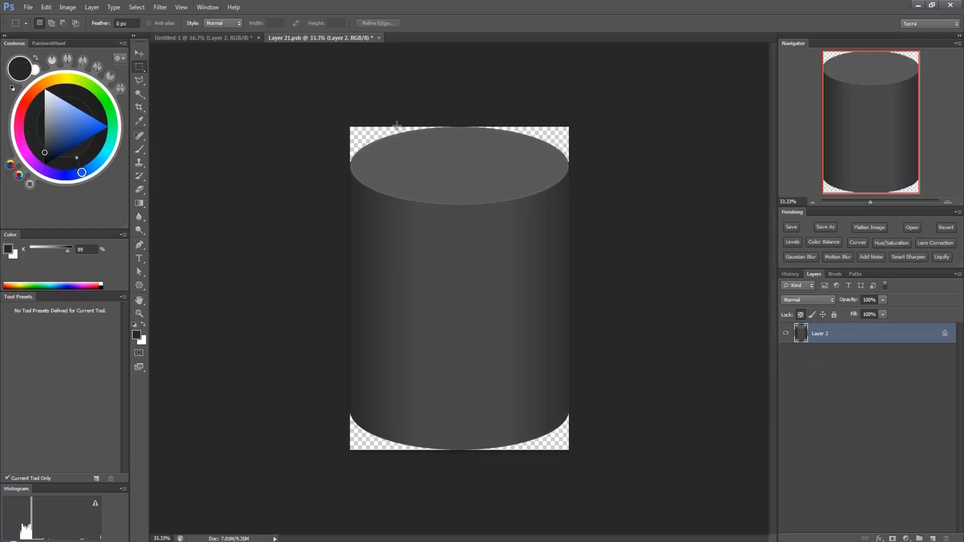
Step: Colorize the cylinder red with Hue/Saturation: hue 0, saturation 68, lightness -16
key(ctrl+u)
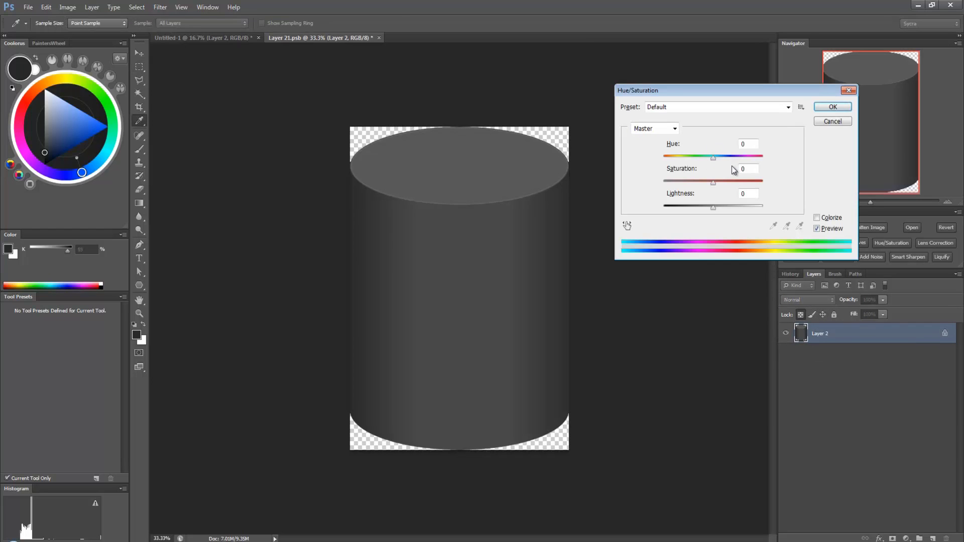
click(734, 182)
click(827, 218)
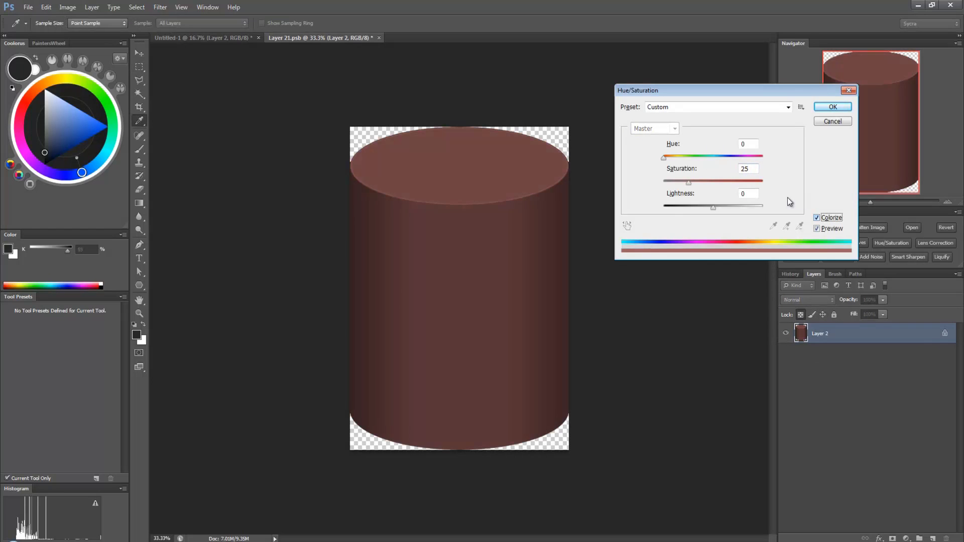
click(746, 182)
click(667, 158)
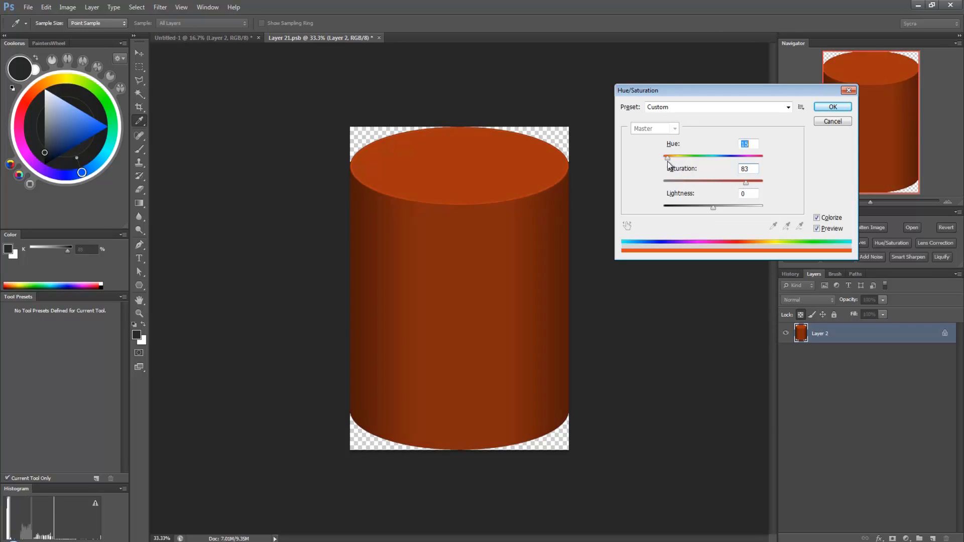
drag(667, 158, 661, 158)
drag(701, 205, 693, 207)
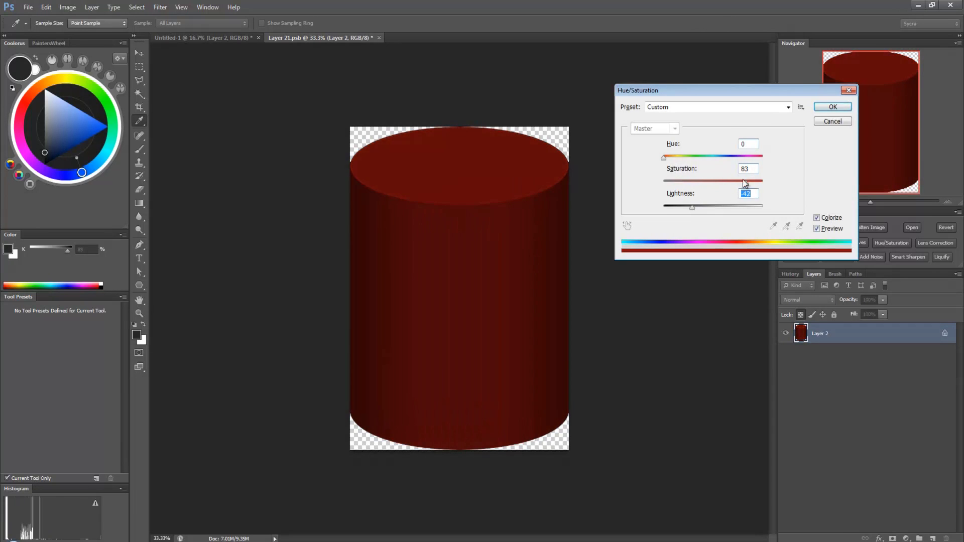
drag(737, 182, 729, 183)
click(705, 207)
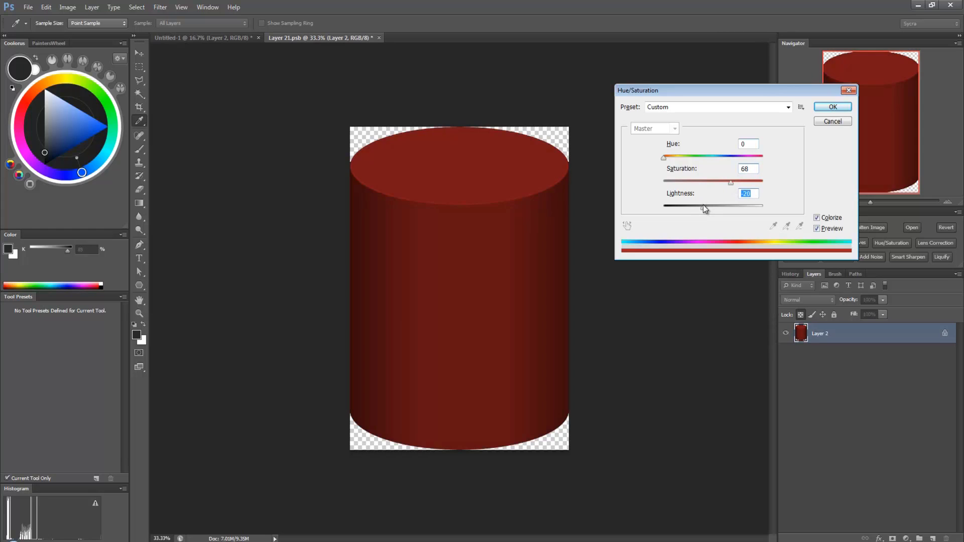
click(831, 107)
key(m)
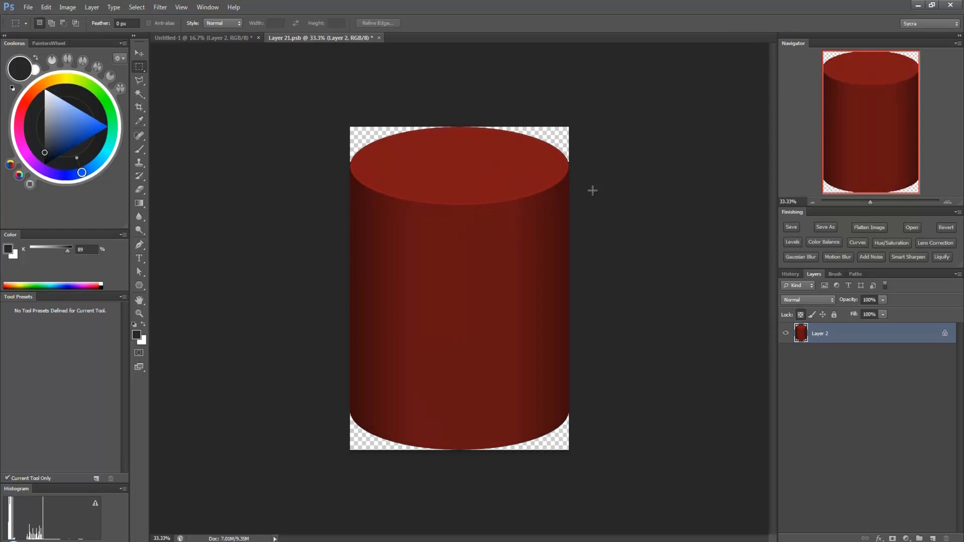
Step: Save Layer 21.psb so the red cylinder carries through to Untitled-1
click(228, 38)
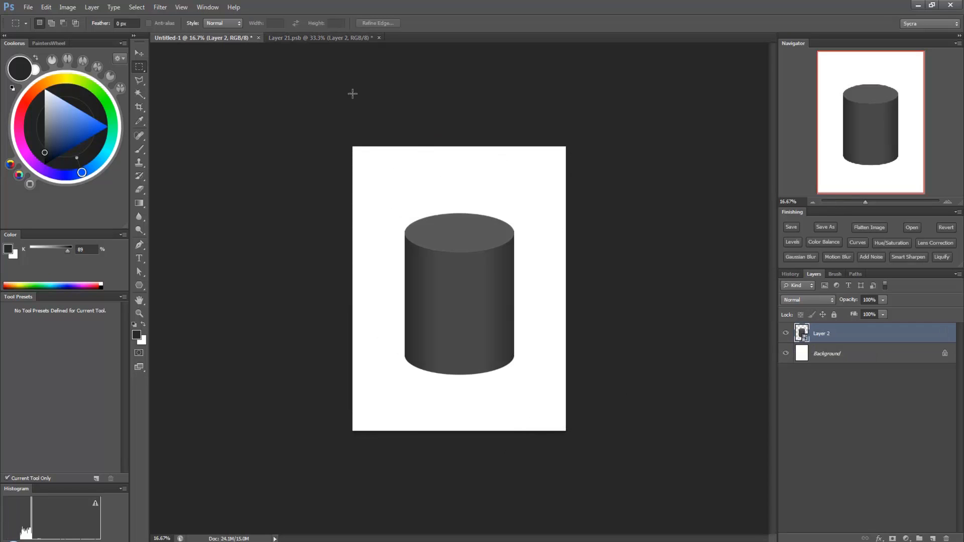
click(327, 39)
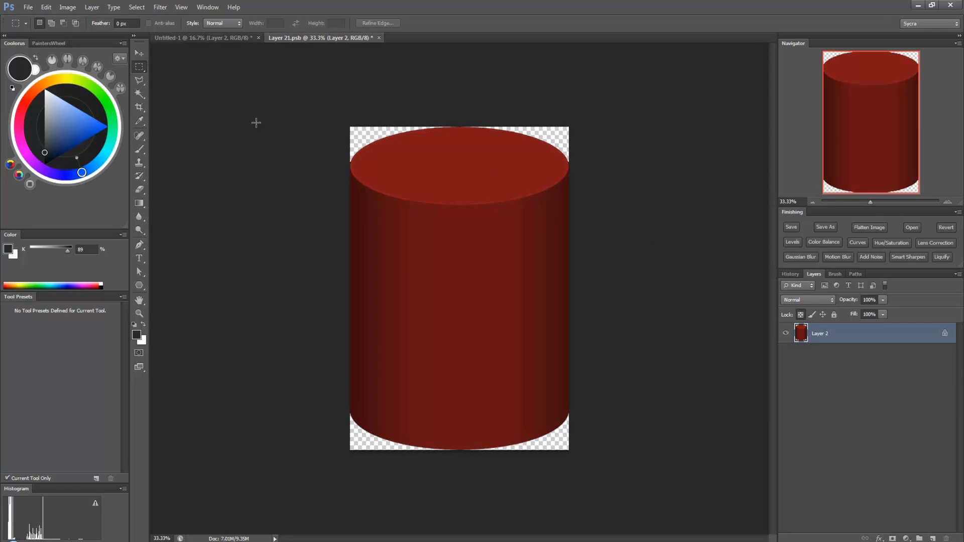
click(224, 38)
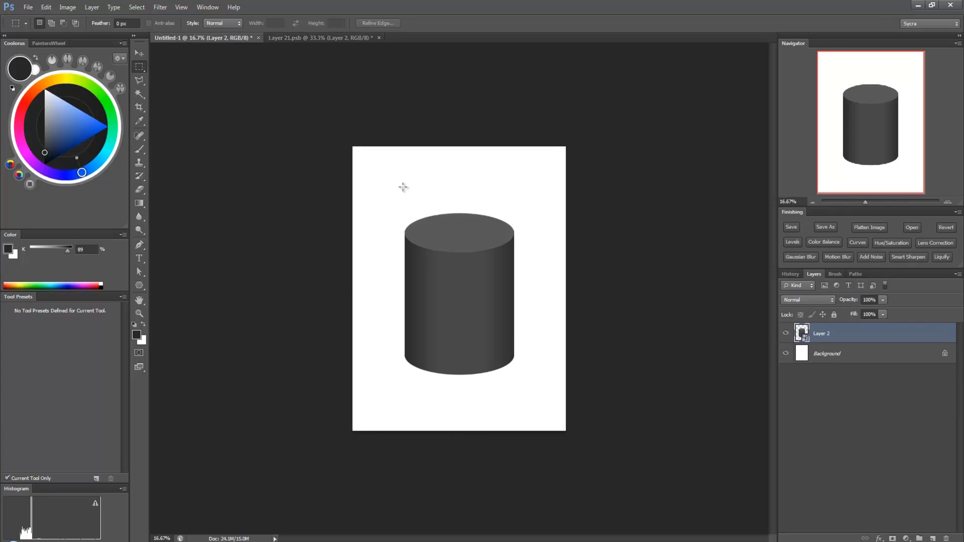
click(338, 39)
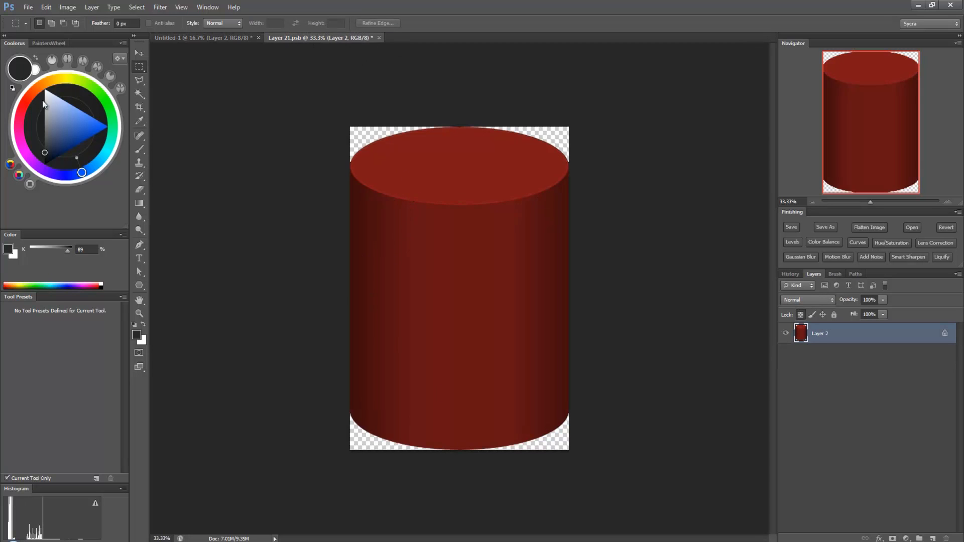
click(34, 8)
click(75, 120)
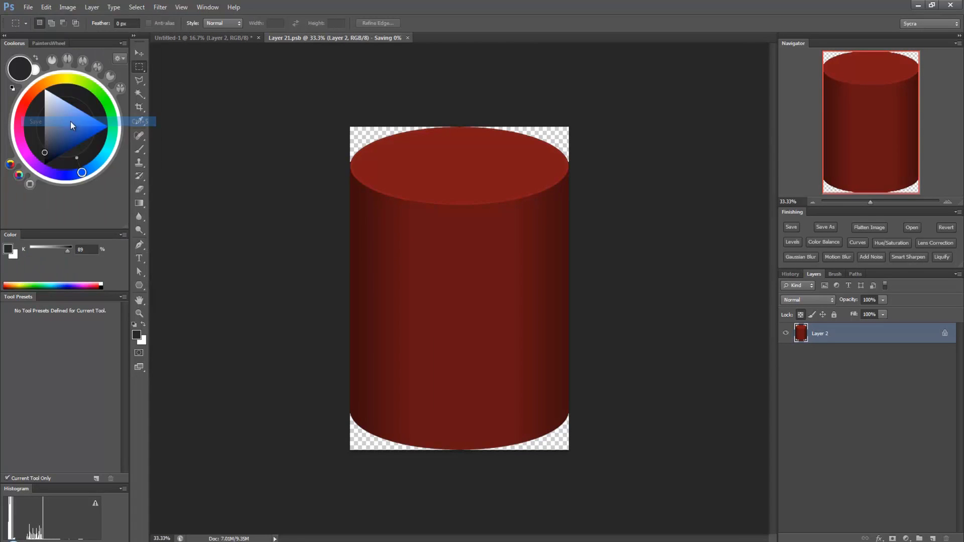
click(222, 39)
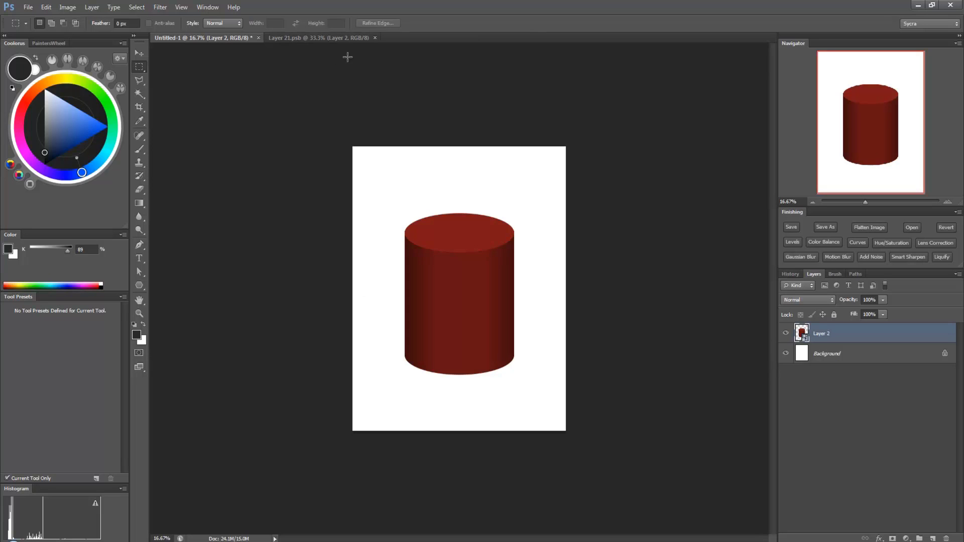
click(332, 40)
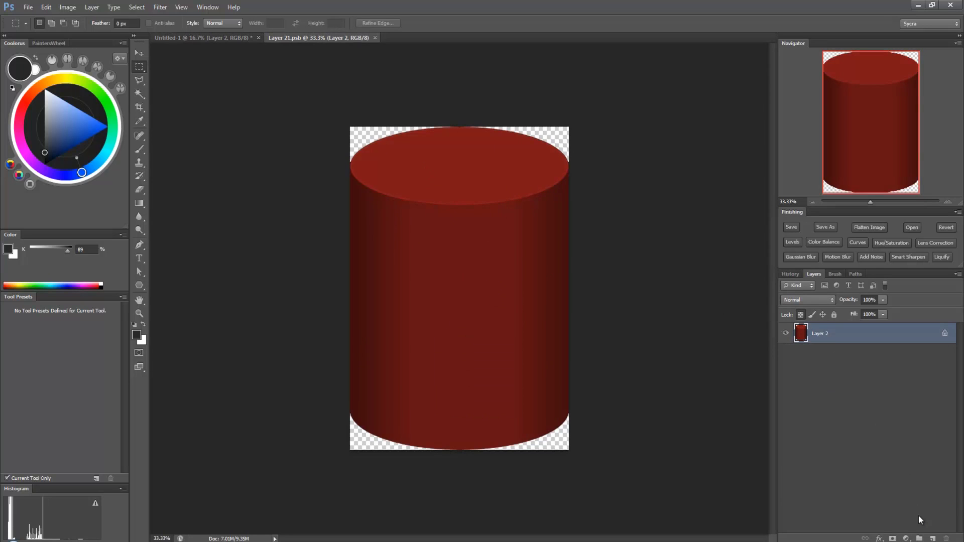
Step: Add a new layer and type 'Coal' on the cylinder
click(934, 538)
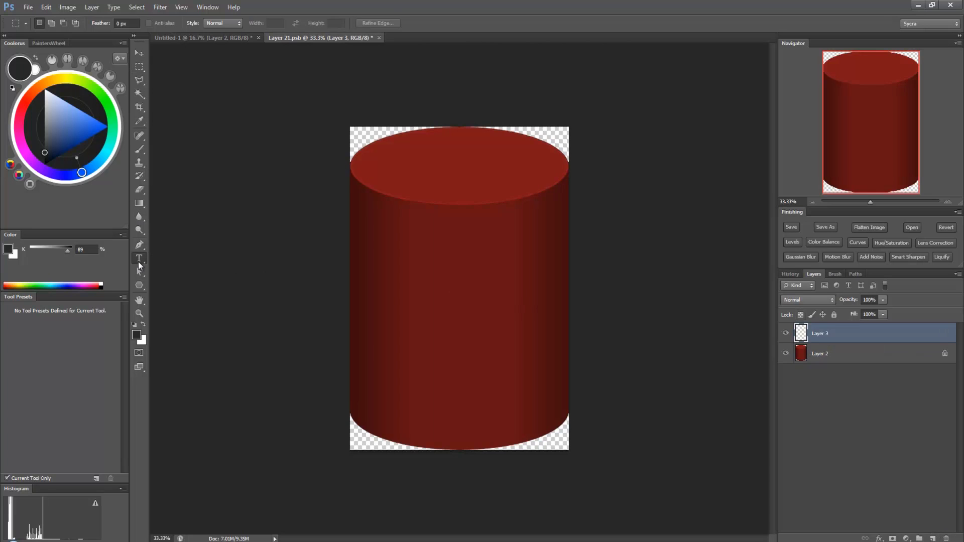
click(139, 259)
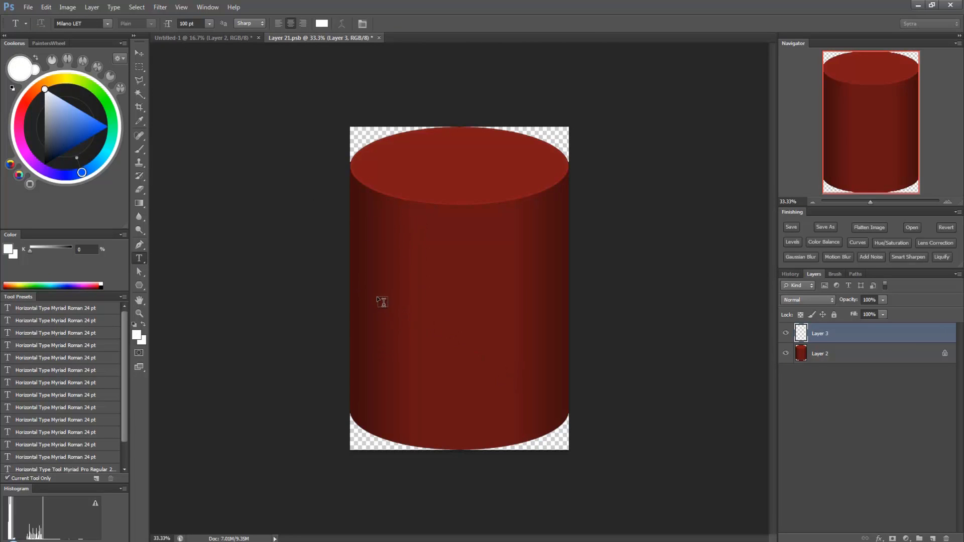
click(377, 297)
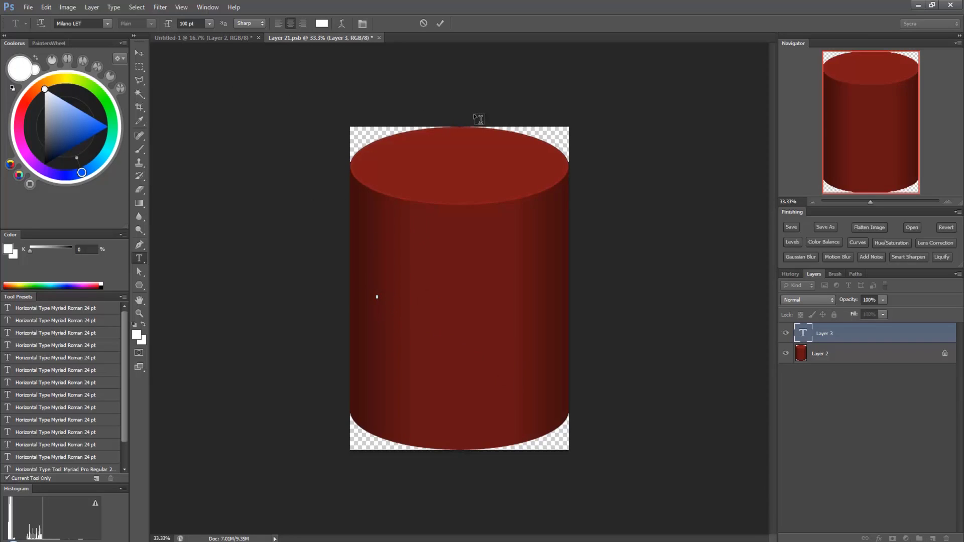
text(Cola)
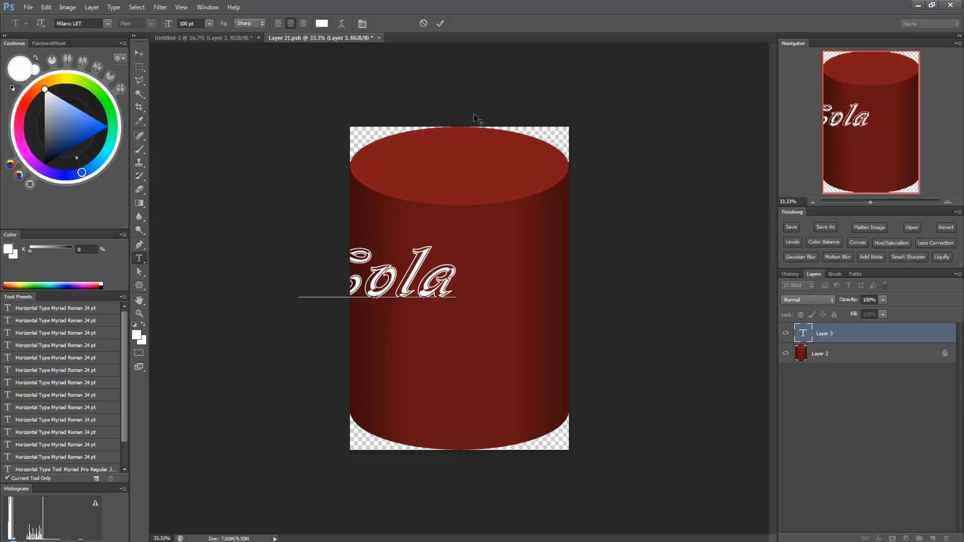
key(BackSpace)
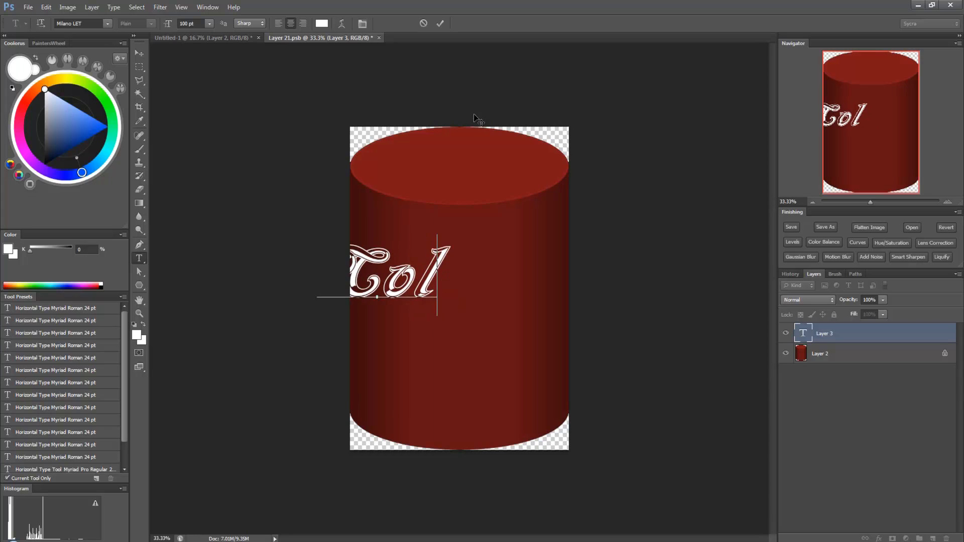
key(BackSpace)
text(al)
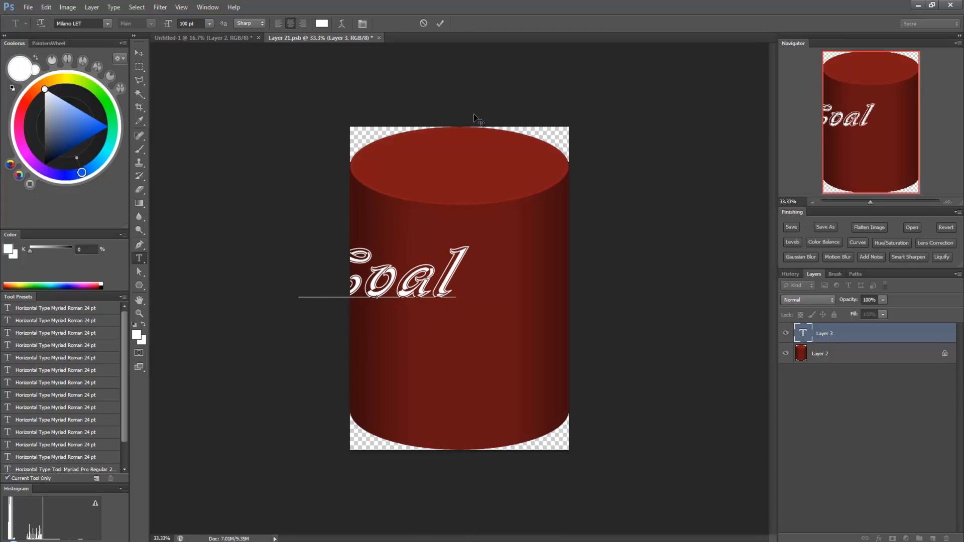
Step: Centre the Coal text on the cylinder, save the contents, and return to Untitled-1
click(139, 52)
drag(387, 271, 478, 304)
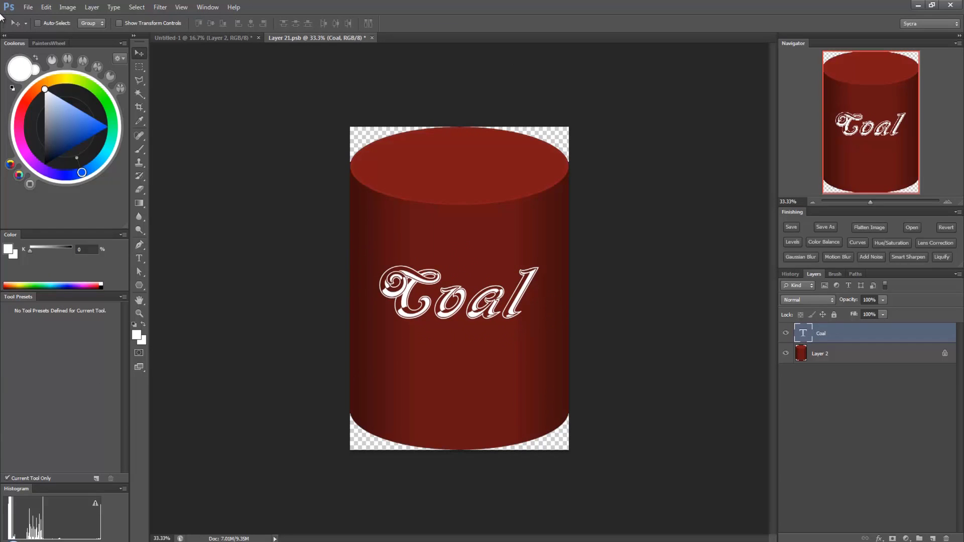
click(28, 7)
click(76, 122)
click(231, 39)
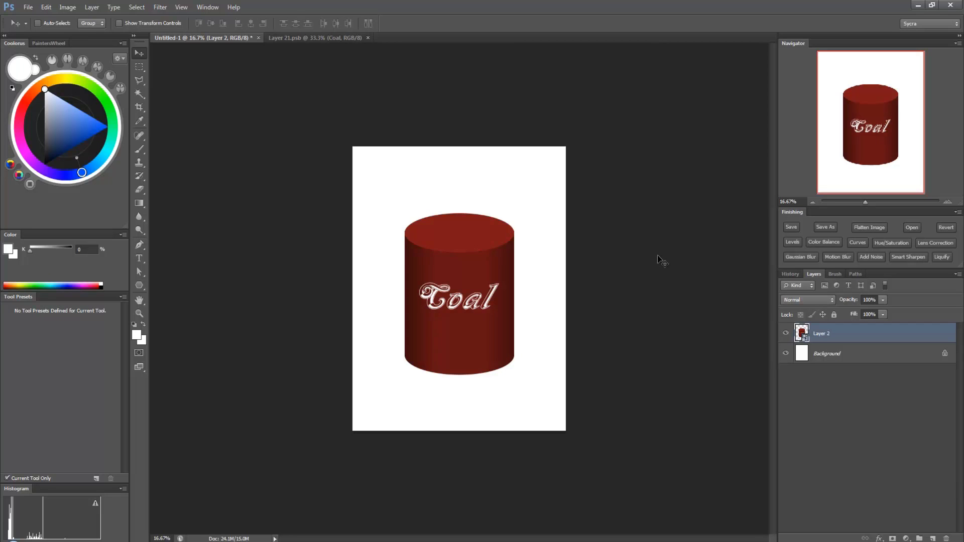
Step: Warp the Coal cylinder into a flared, curving can shape and start a new text line on it
key(ctrl+t)
right_click(475, 292)
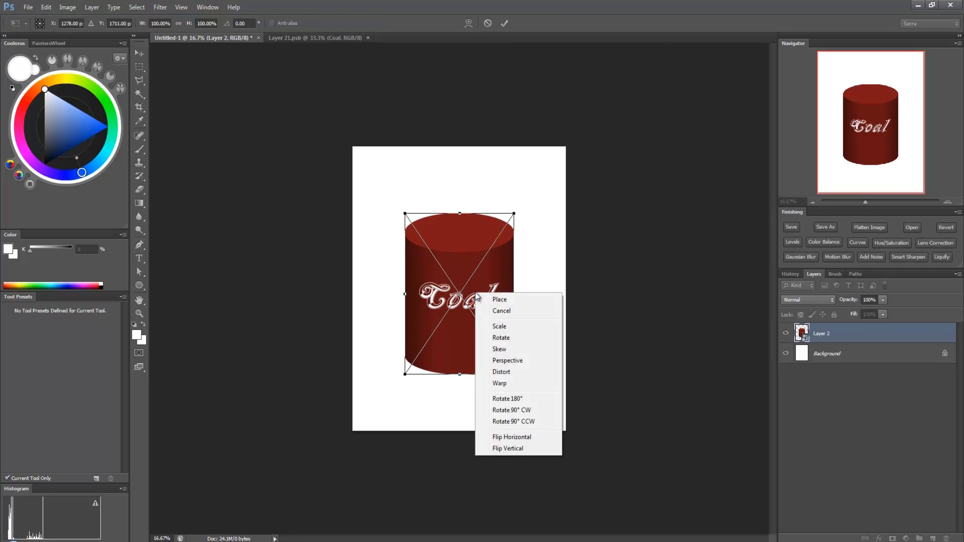
click(505, 383)
drag(473, 293, 498, 264)
drag(515, 215, 507, 155)
drag(408, 215, 393, 225)
drag(513, 376, 576, 288)
drag(441, 375, 445, 407)
drag(405, 377, 359, 353)
drag(444, 335, 454, 348)
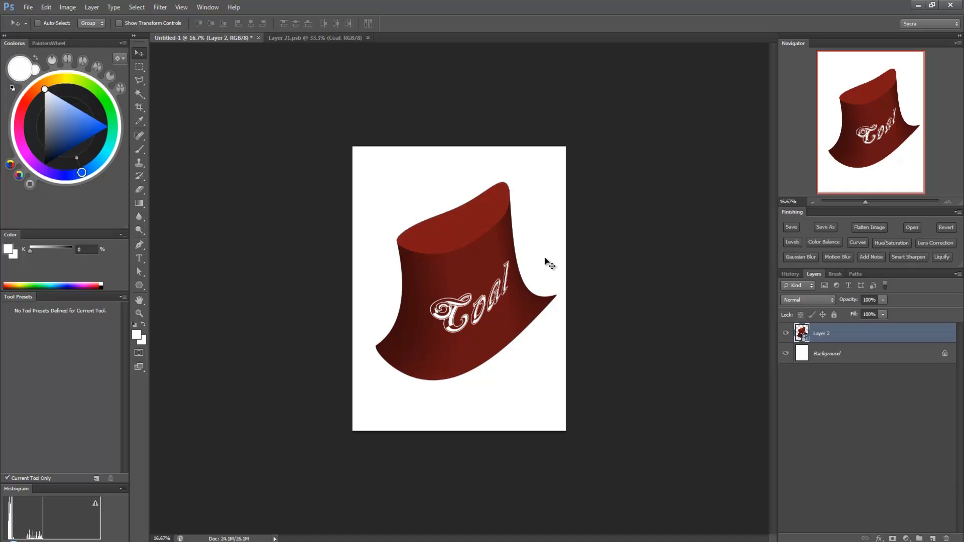
click(134, 258)
click(414, 285)
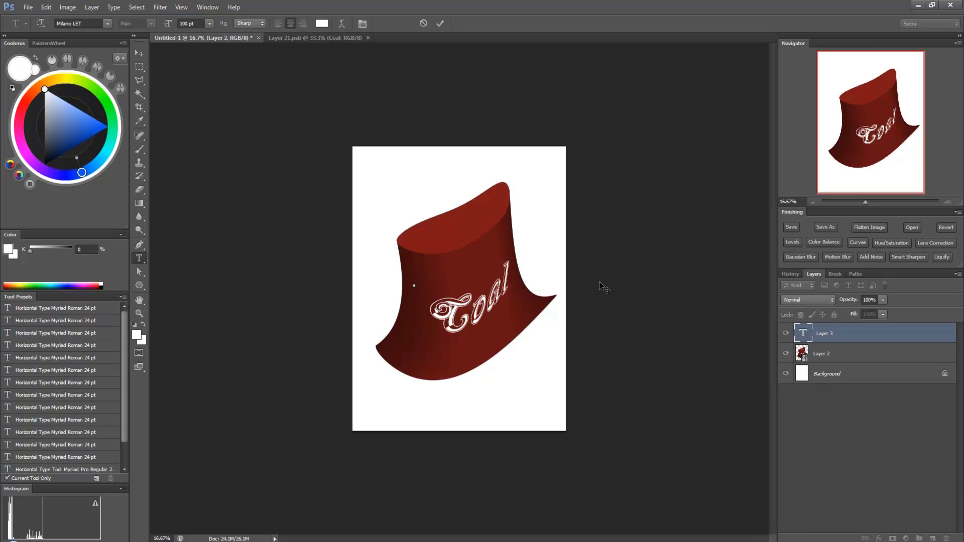
Step: Type 'Cola' on the can as a new text layer, then delete that layer
text(Cola)
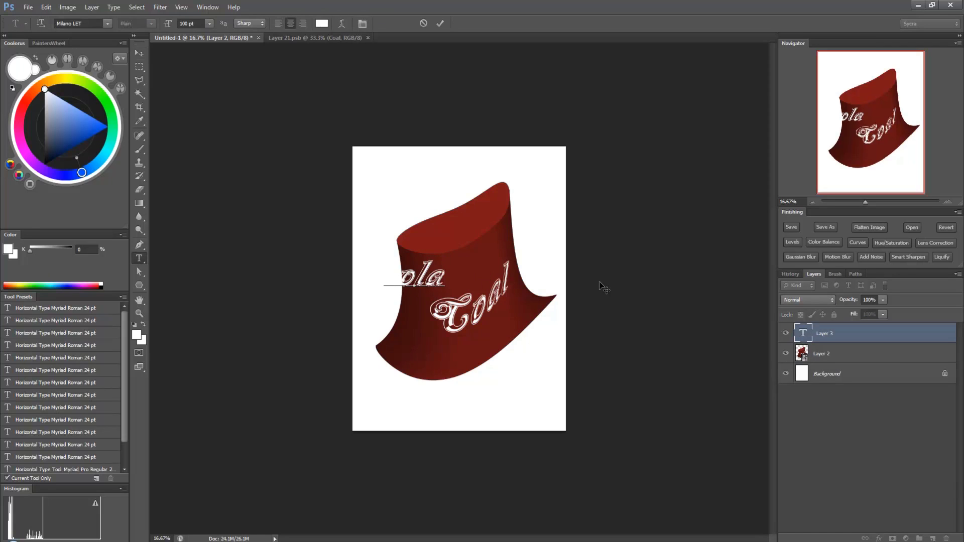
key(BackSpace)
key(BackSpace)
key(BackSpace)
key(BackSpace)
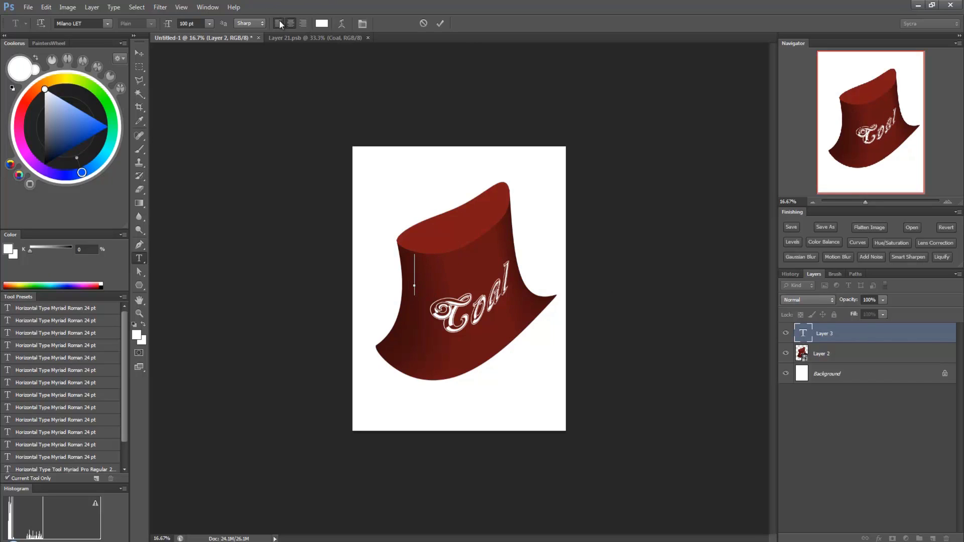
text(Cola)
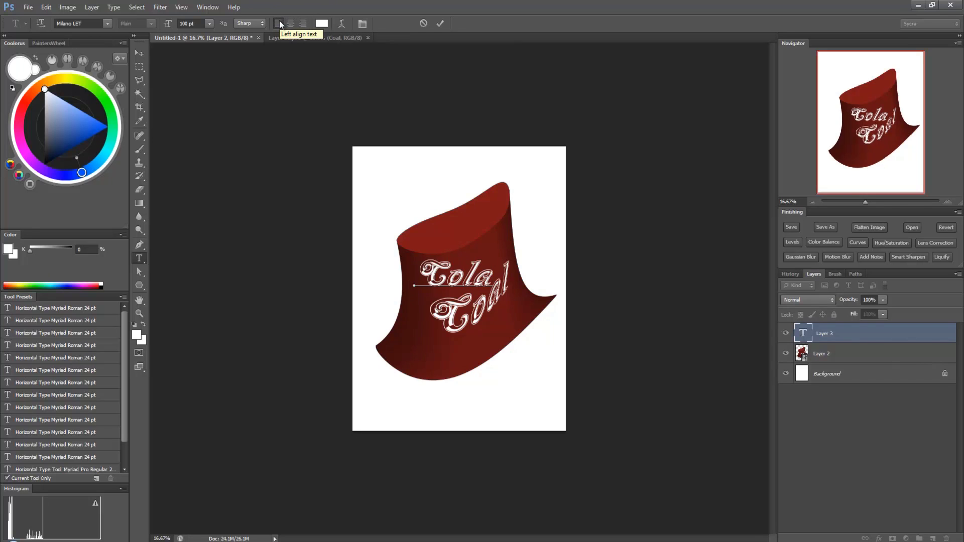
click(138, 66)
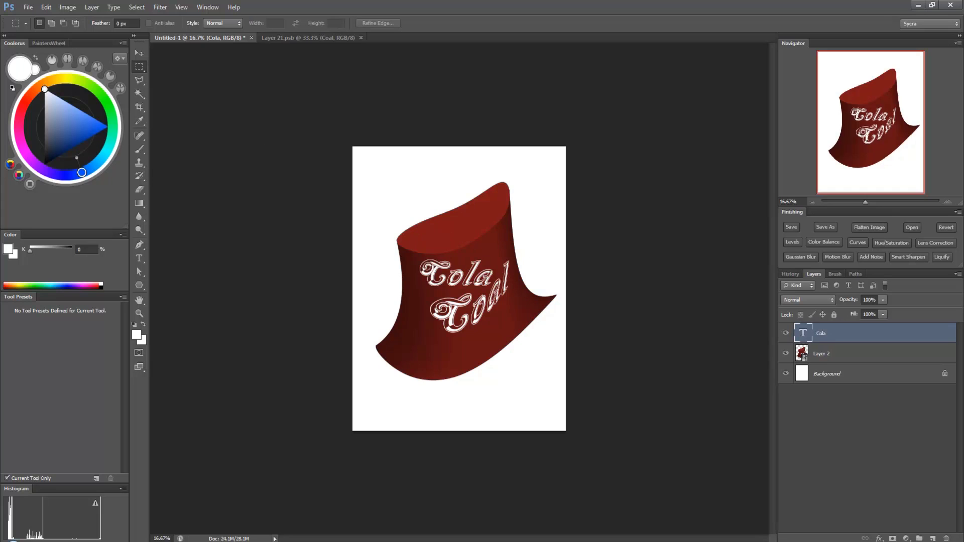
drag(848, 335, 946, 539)
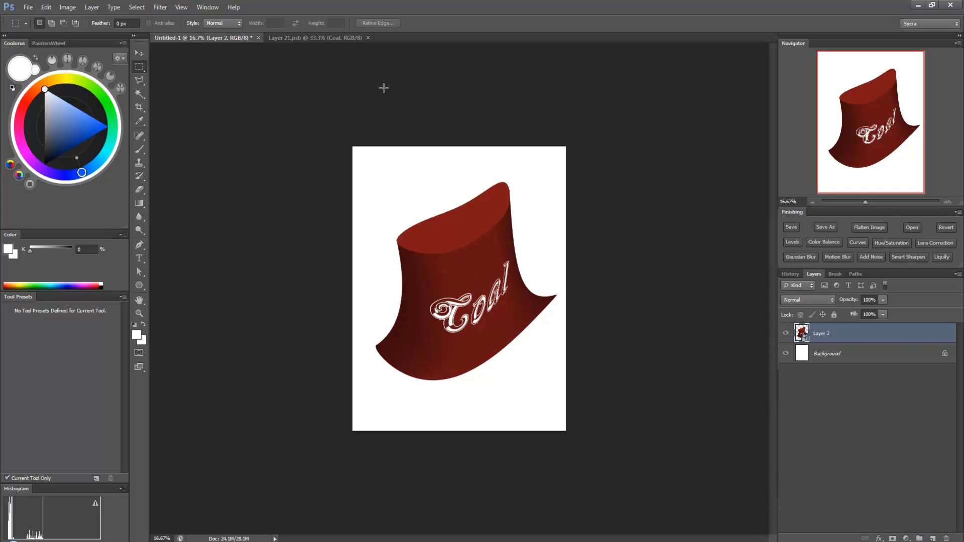
Step: Compare Layer 21.psb with Untitled-1 and select the Type tool
click(331, 36)
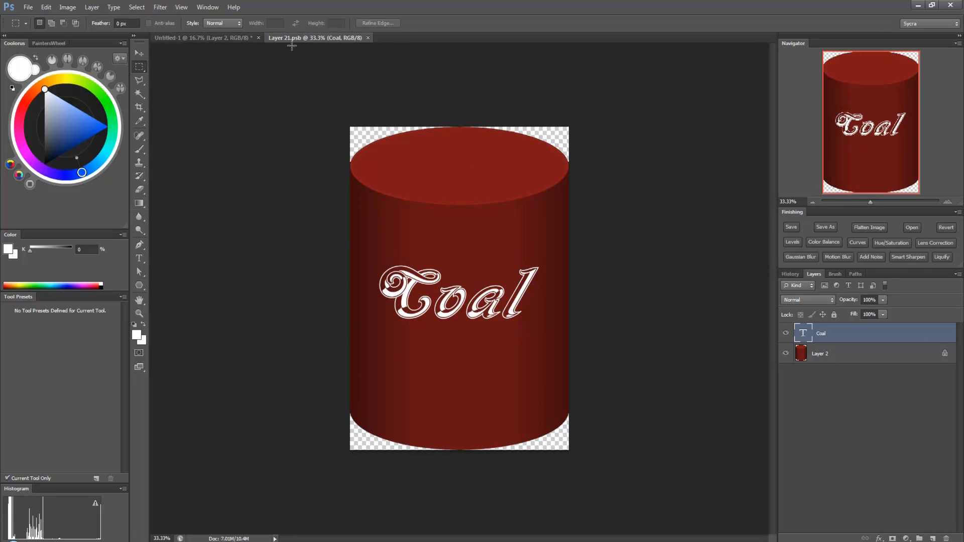
click(226, 38)
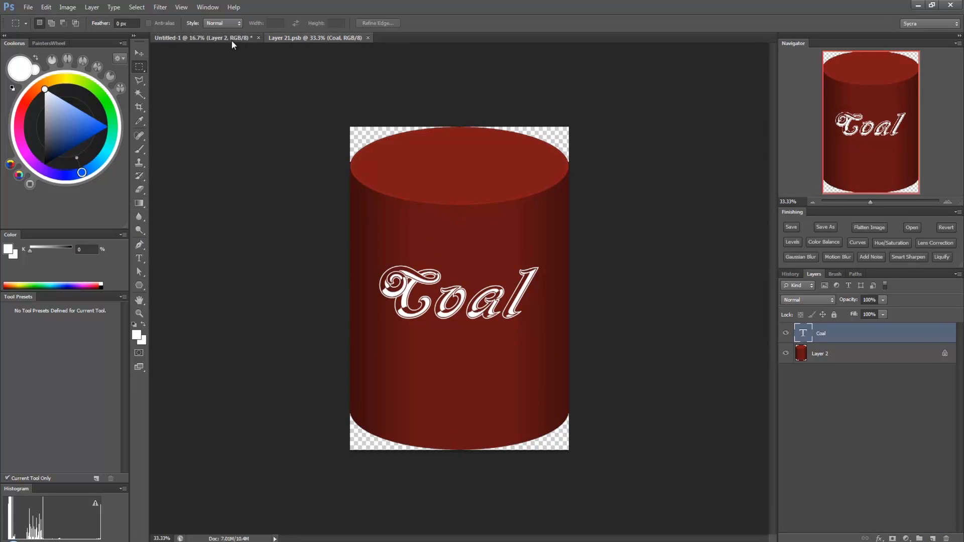
click(307, 37)
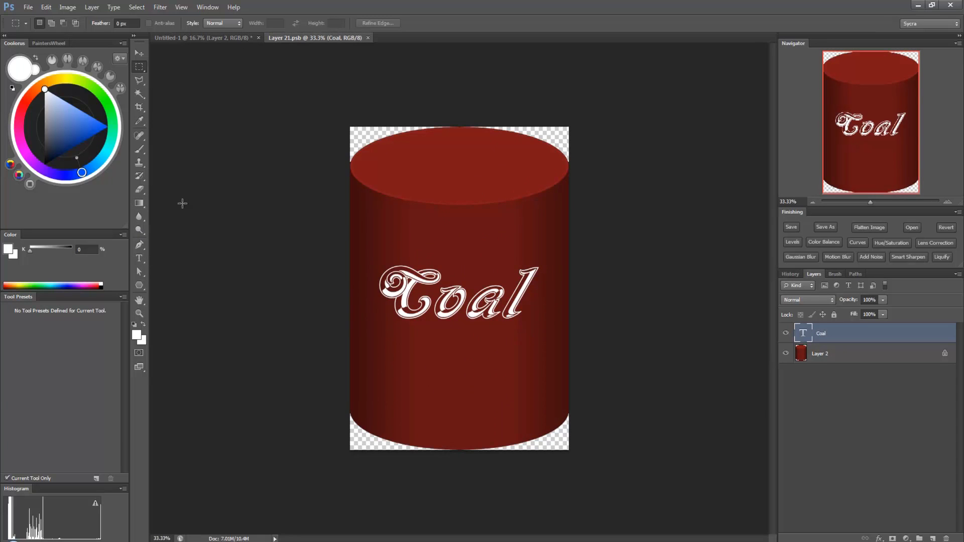
click(144, 259)
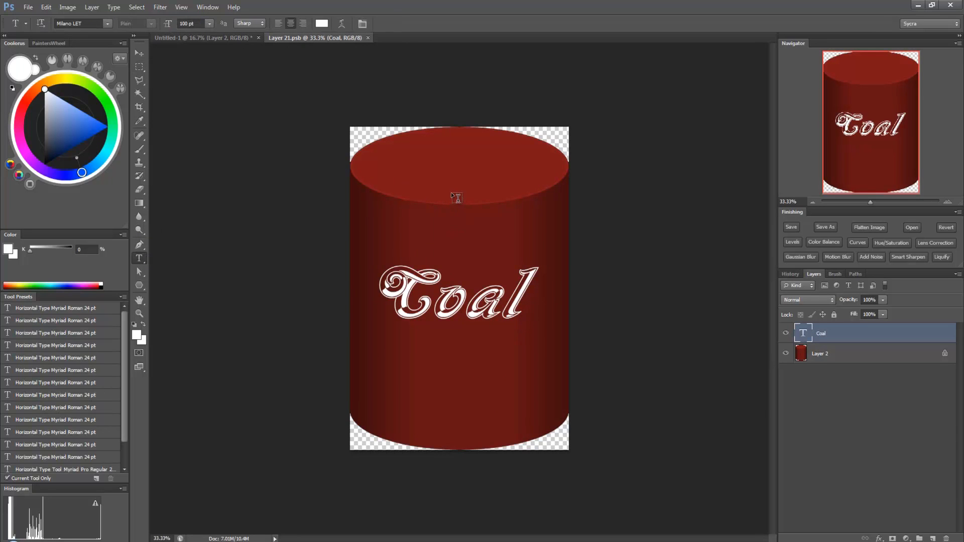
click(213, 38)
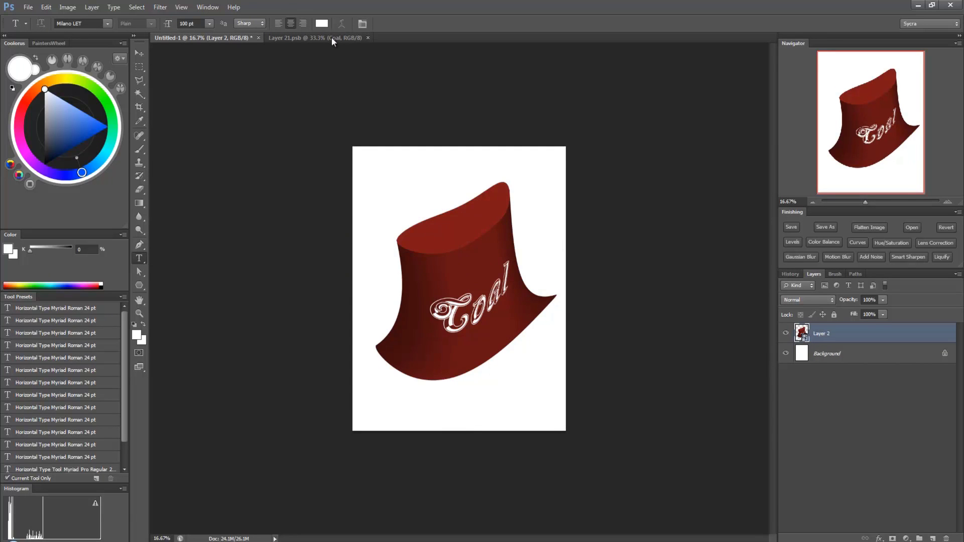
click(307, 38)
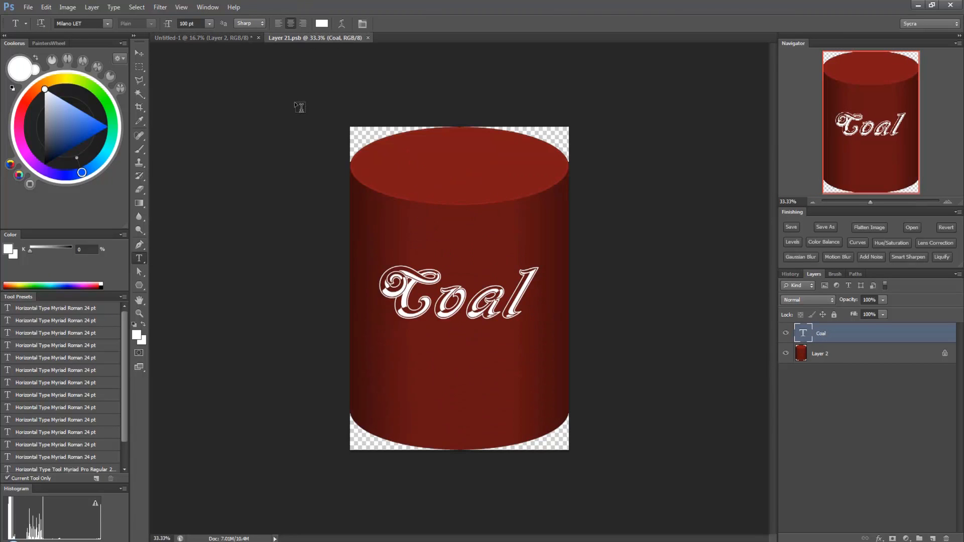
Step: Correct 'Coal' to 'Cola' in Layer 21.psb, save, and compare with the warped can in Untitled-1
click(531, 279)
drag(530, 280, 467, 297)
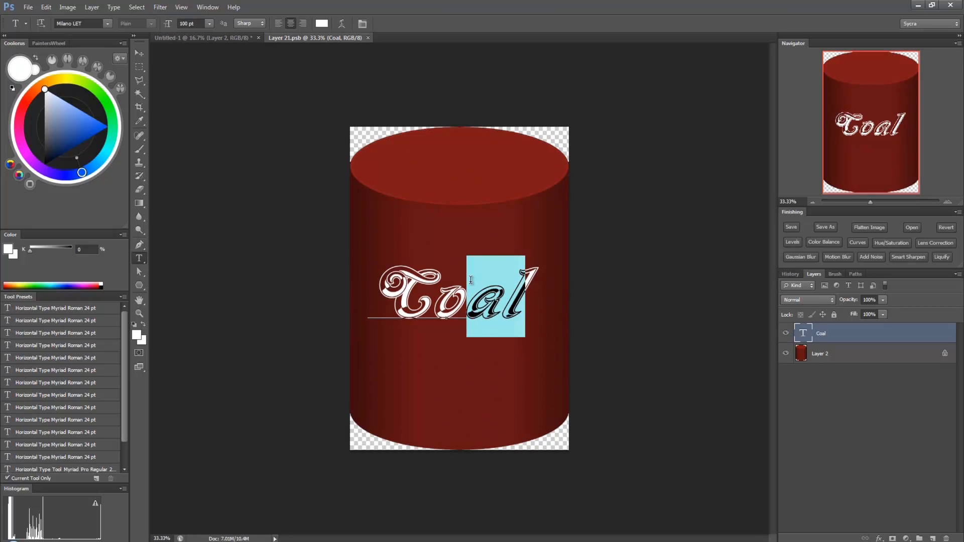
text(la)
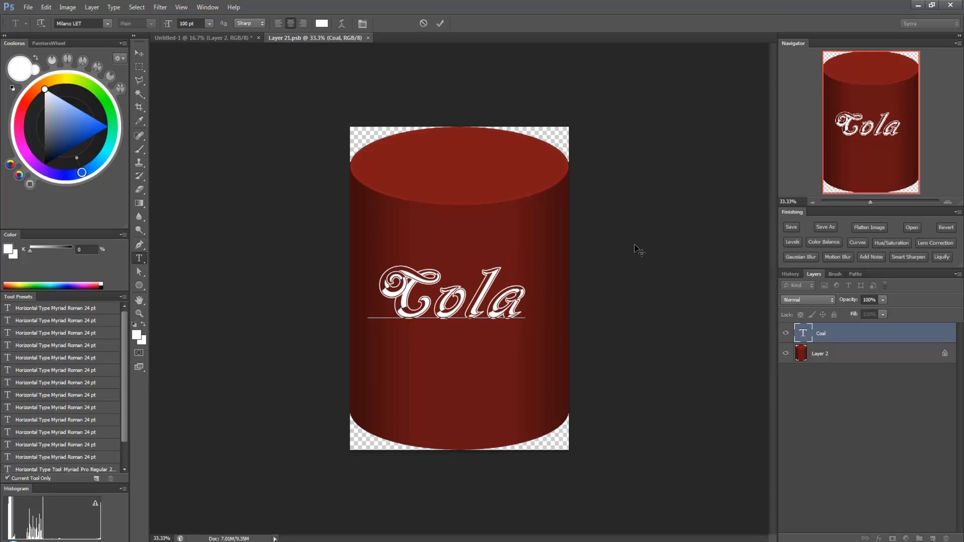
click(27, 7)
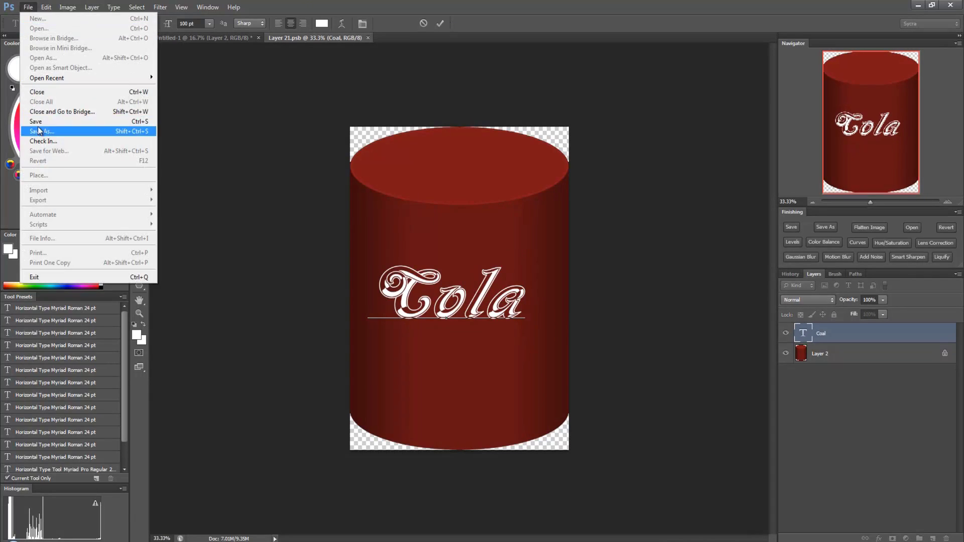
click(45, 121)
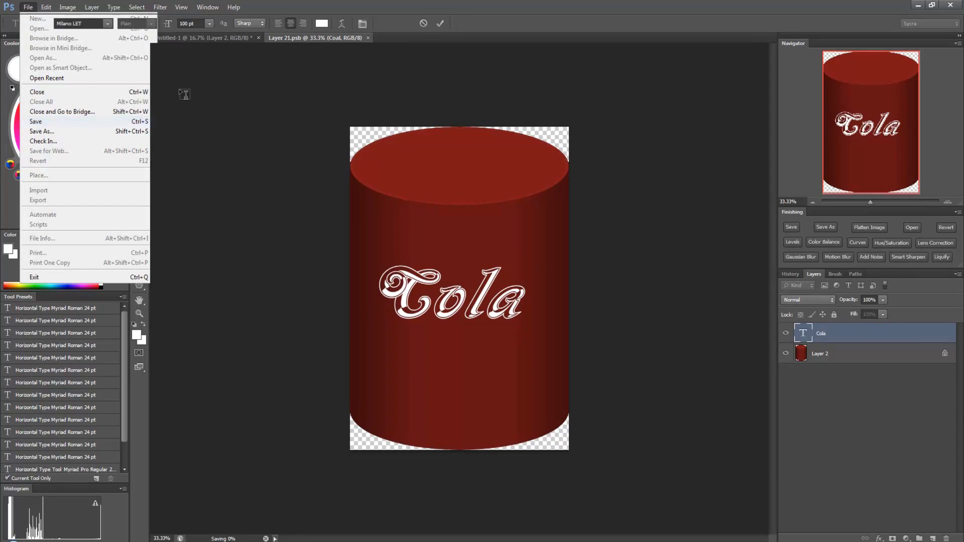
click(188, 41)
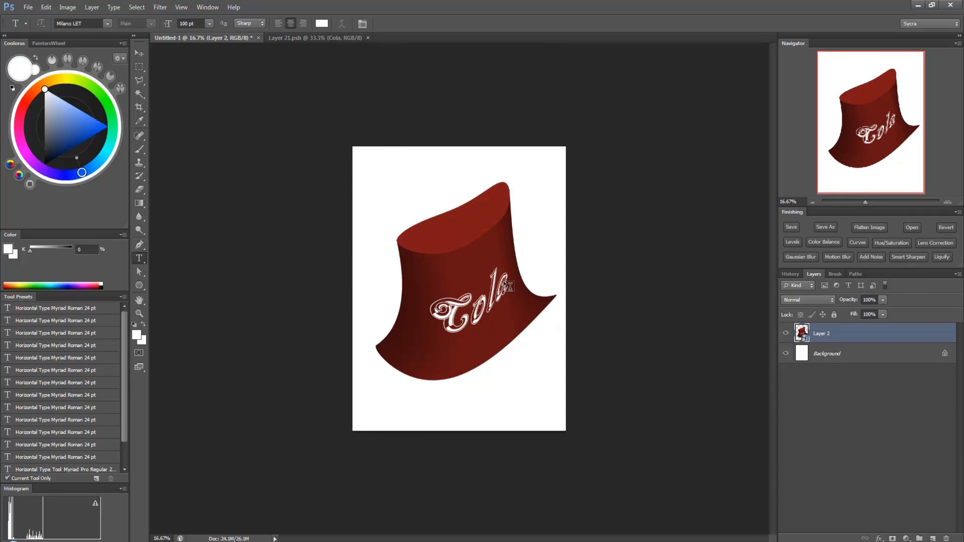
click(322, 37)
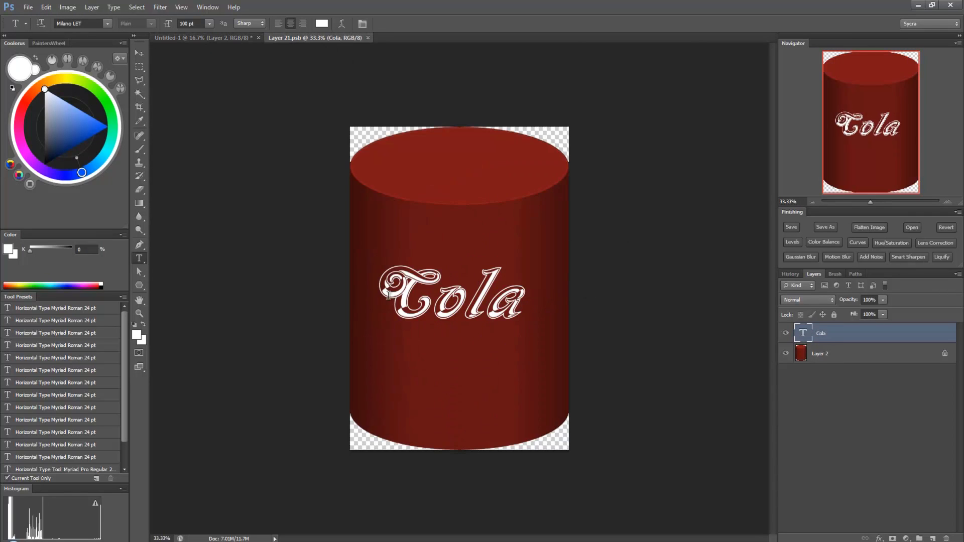
click(219, 38)
click(307, 36)
Step: Duplicate Layer 2 as Layer 2 copy and rasterize the copy, then select Layer 2
click(196, 36)
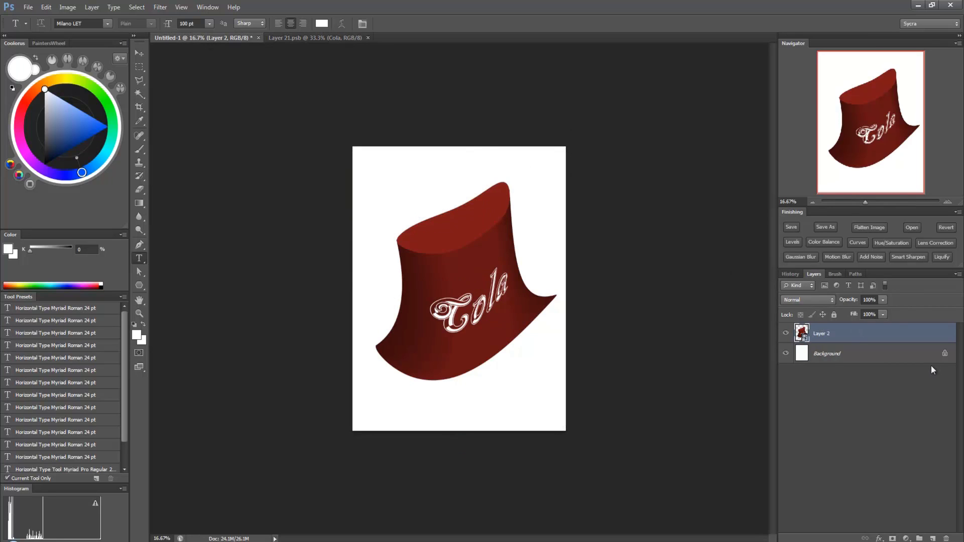
drag(904, 338, 933, 536)
right_click(839, 331)
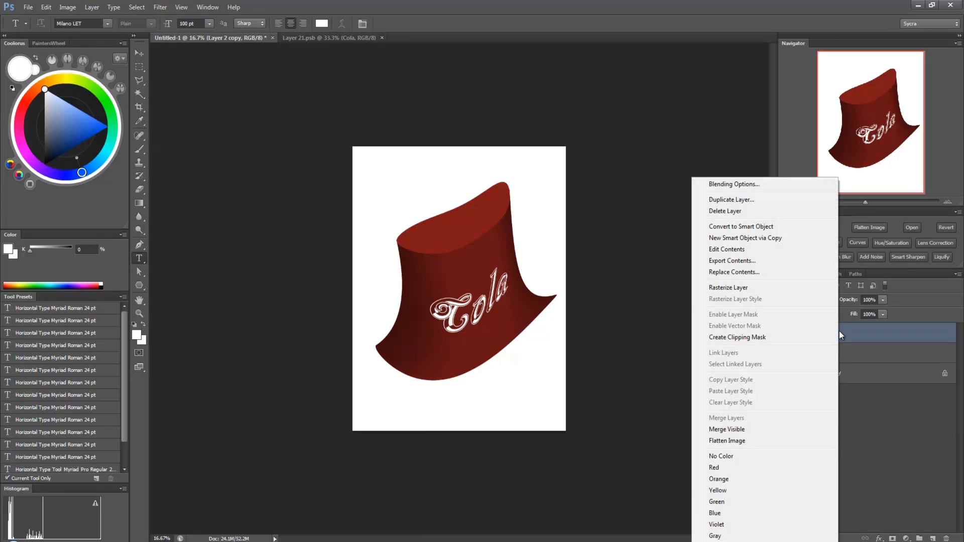
click(750, 293)
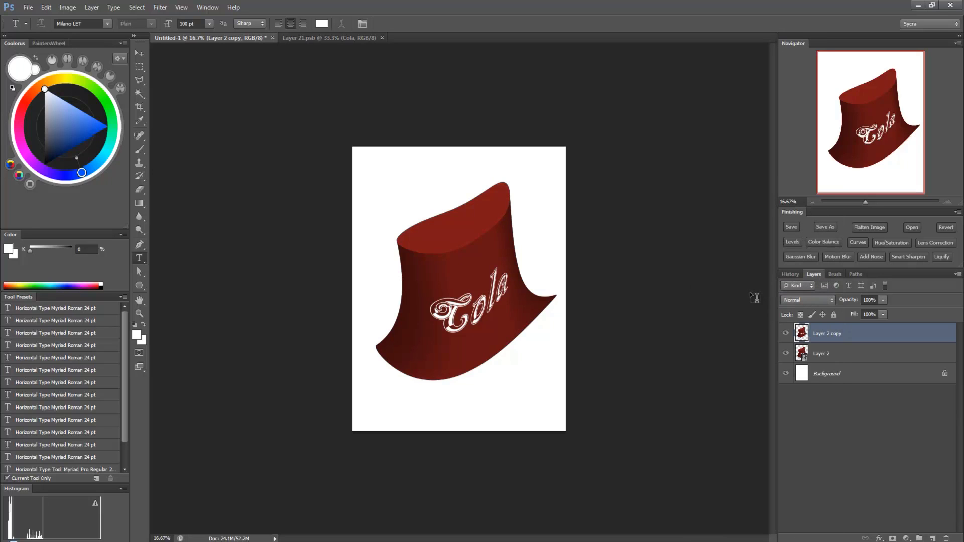
click(787, 334)
click(804, 357)
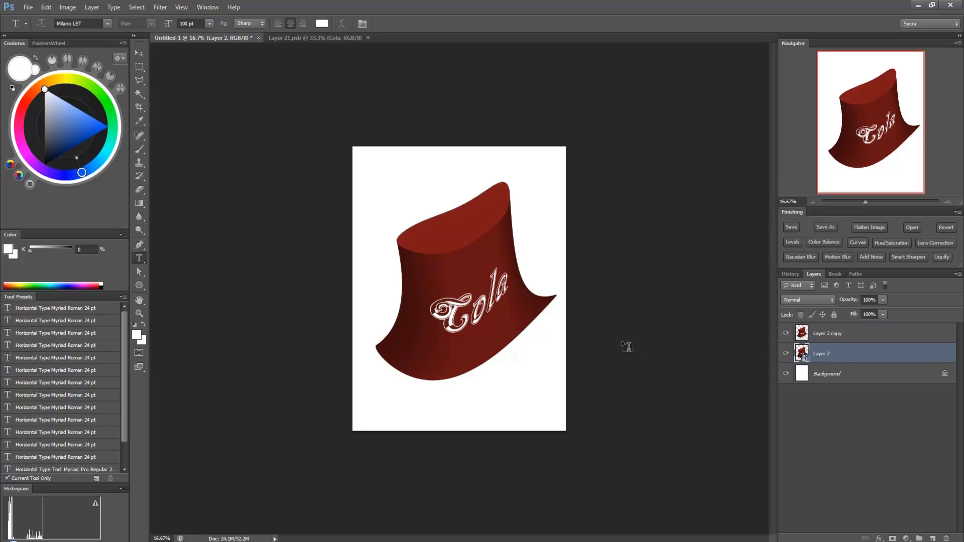
Step: Scale both can layers to about 41% and move the rasterized copy right of the original
shift+click(814, 338)
key(ctrl+t)
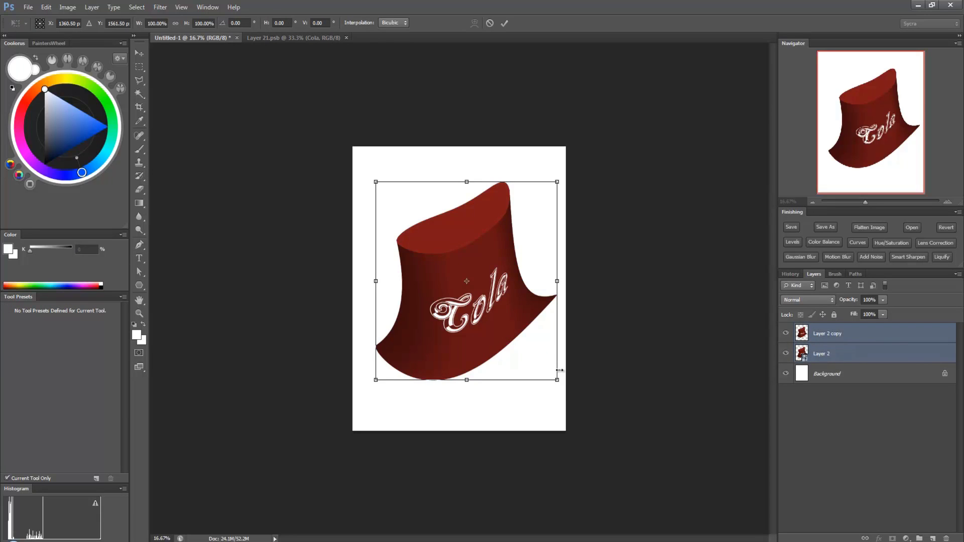
drag(558, 380, 504, 348)
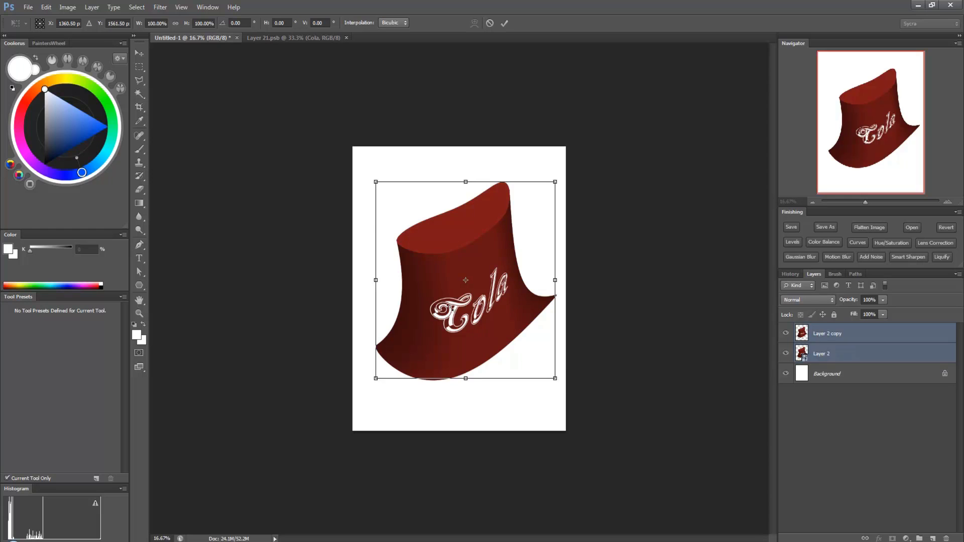
drag(450, 308, 433, 285)
key(t)
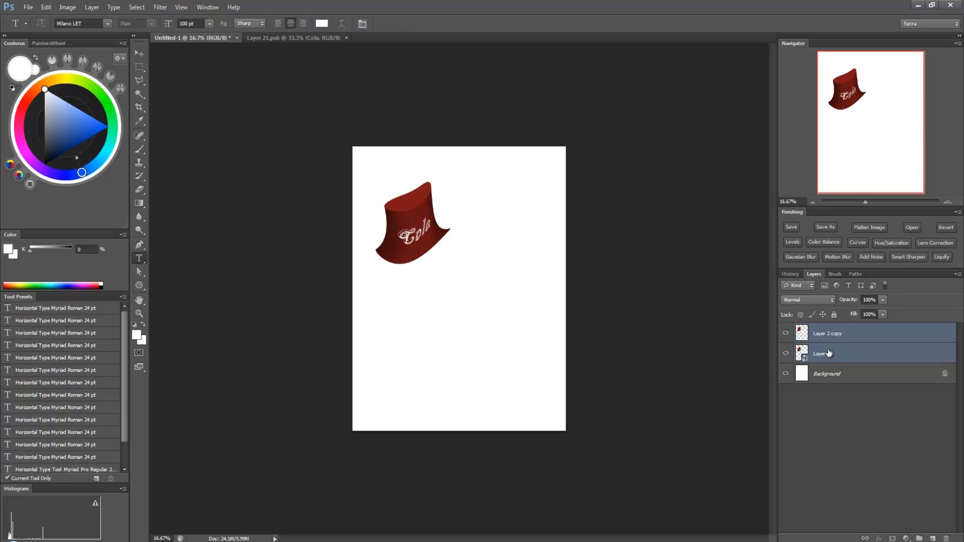
click(824, 338)
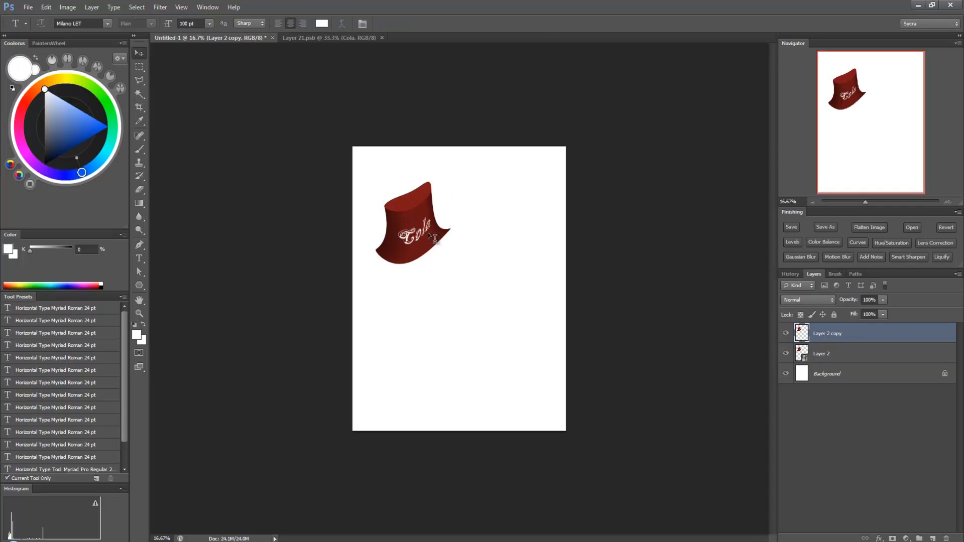
key(v)
drag(428, 233, 517, 227)
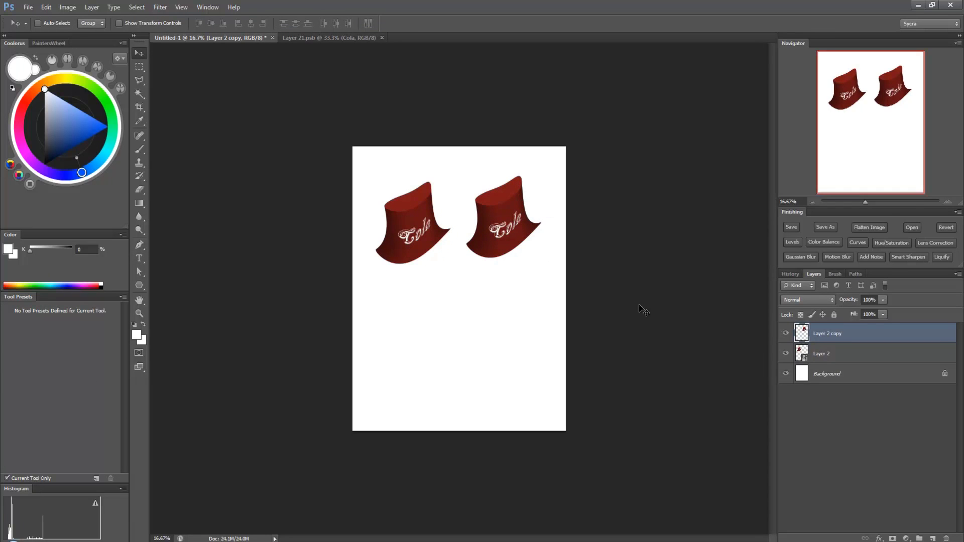
Step: Shrink both cans together to a tiny size of about 5%
shift+click(843, 361)
key(ctrl+t)
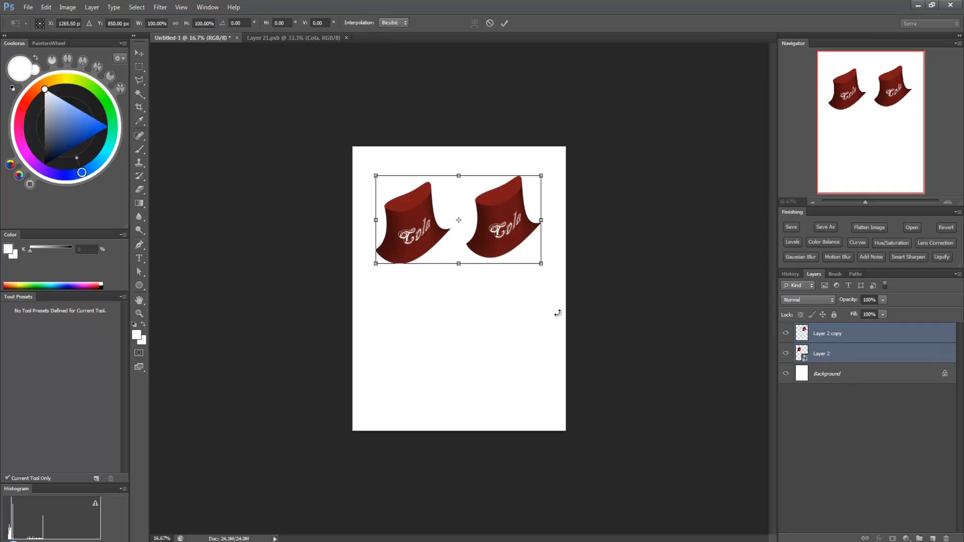
drag(542, 266, 392, 160)
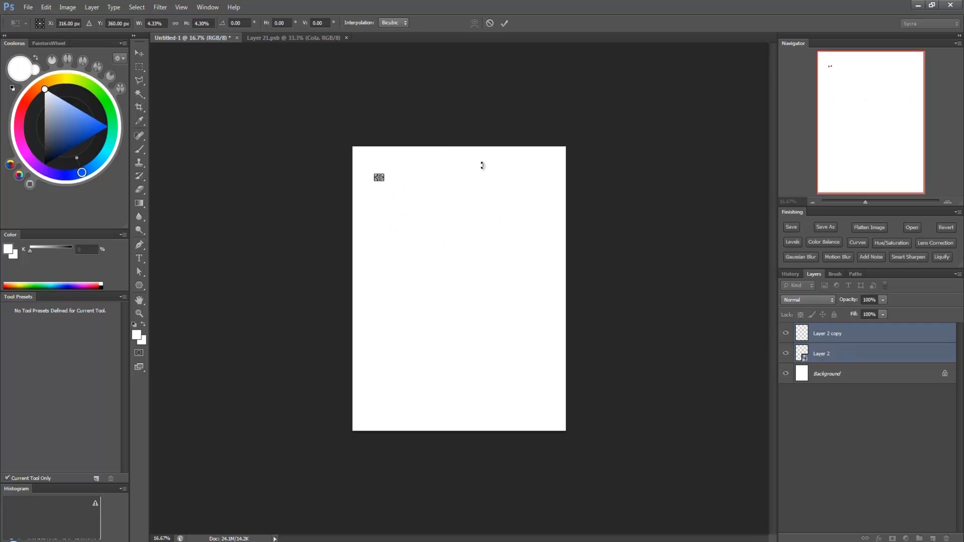
key(Return)
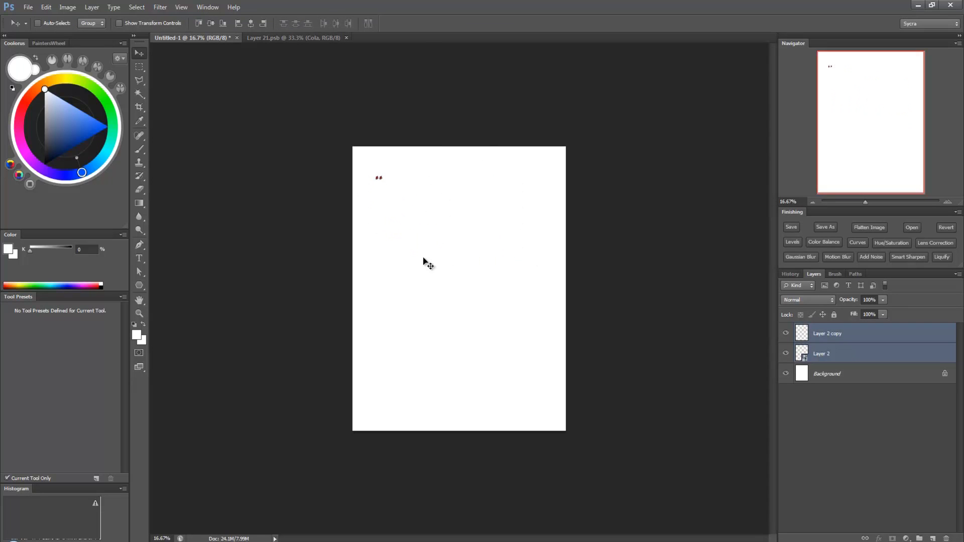
Step: Zoom in on the tiny cans near the page's top-left corner, then reselect both layers
key(ctrl+plus)
key(ctrl+plus)
key(ctrl+plus)
drag(291, 149, 390, 205)
key(ctrl+plus)
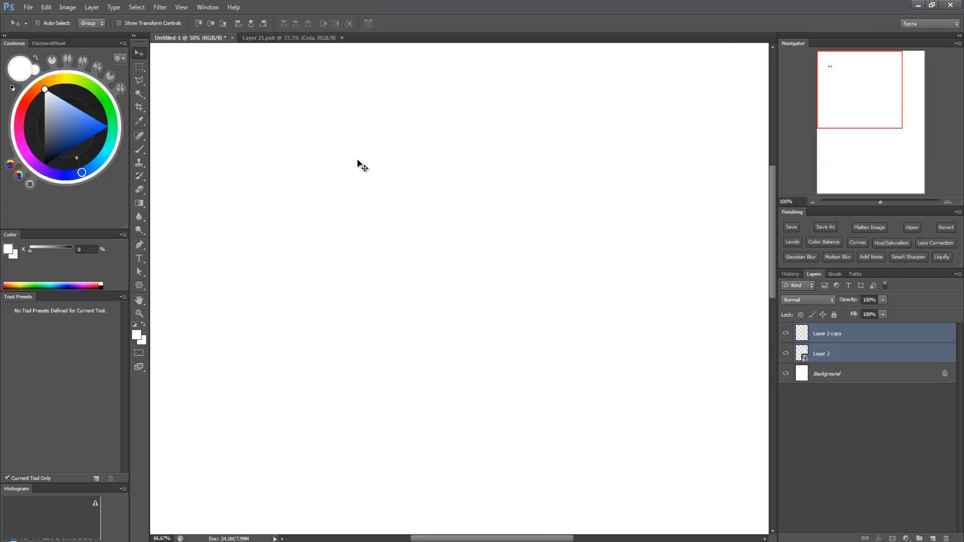
key(ctrl+plus)
drag(353, 166, 426, 251)
key(ctrl+minus)
key(ctrl+0)
key(ctrl+minus)
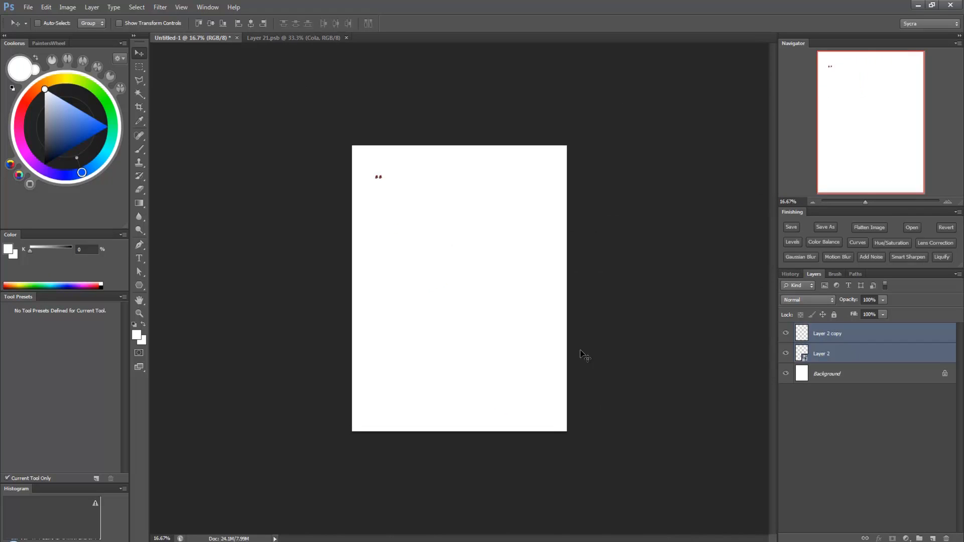
key(ctrl+plus)
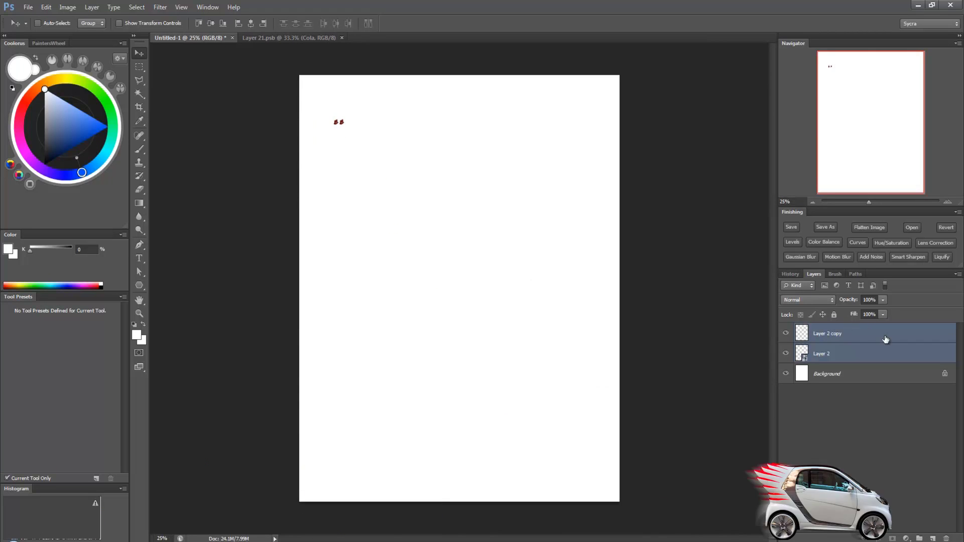
click(860, 337)
click(861, 351)
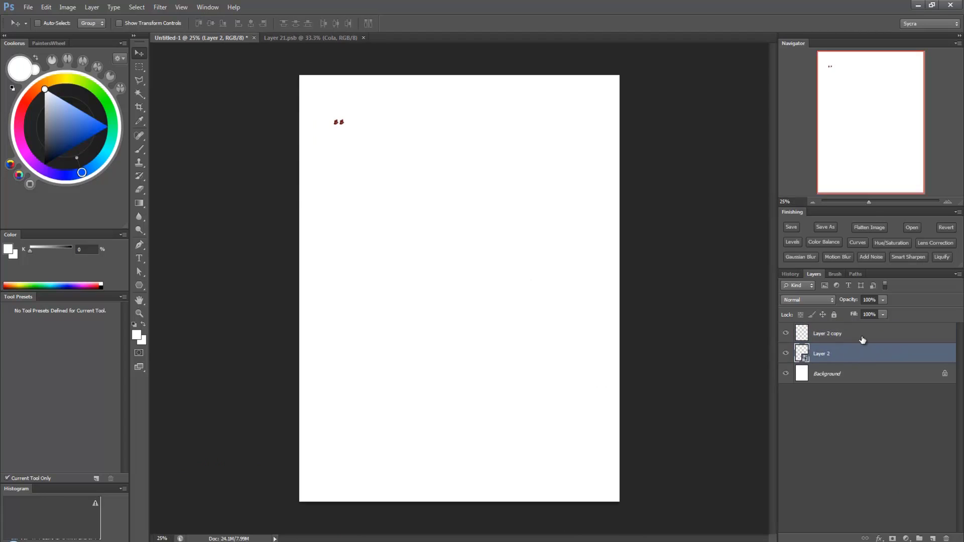
ctrl+click(861, 340)
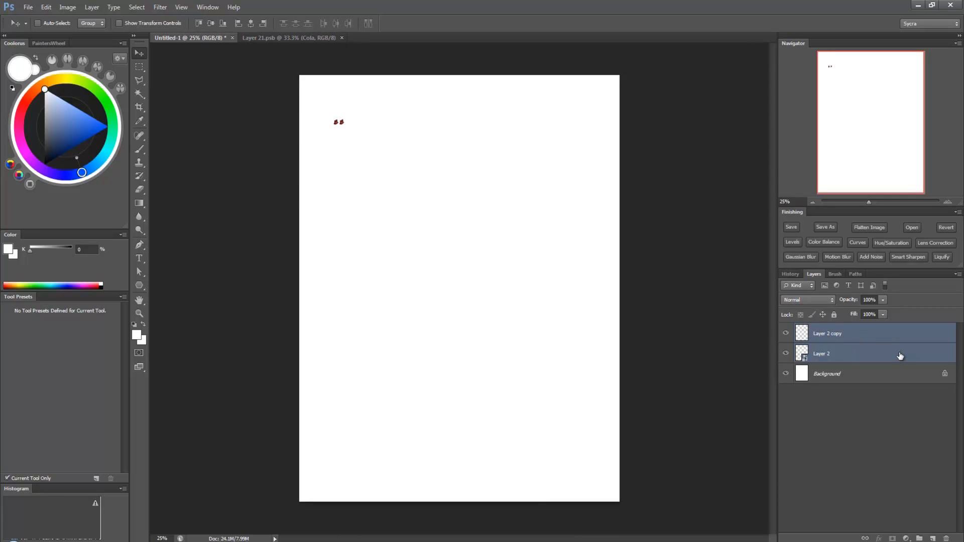
Step: Enlarge both tiny cans back to large size with Free Transform and move them down-left
key(ctrl+t)
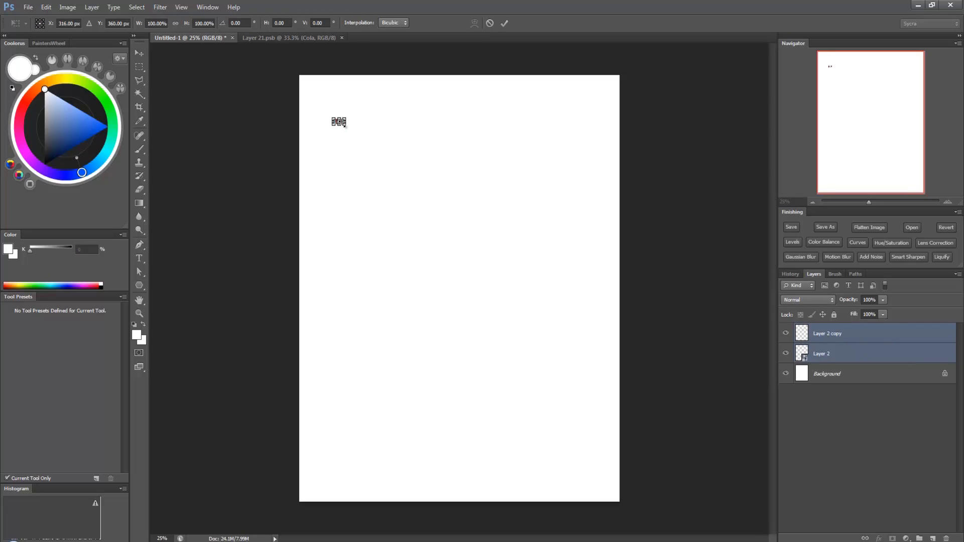
drag(347, 127, 541, 402)
key(Return)
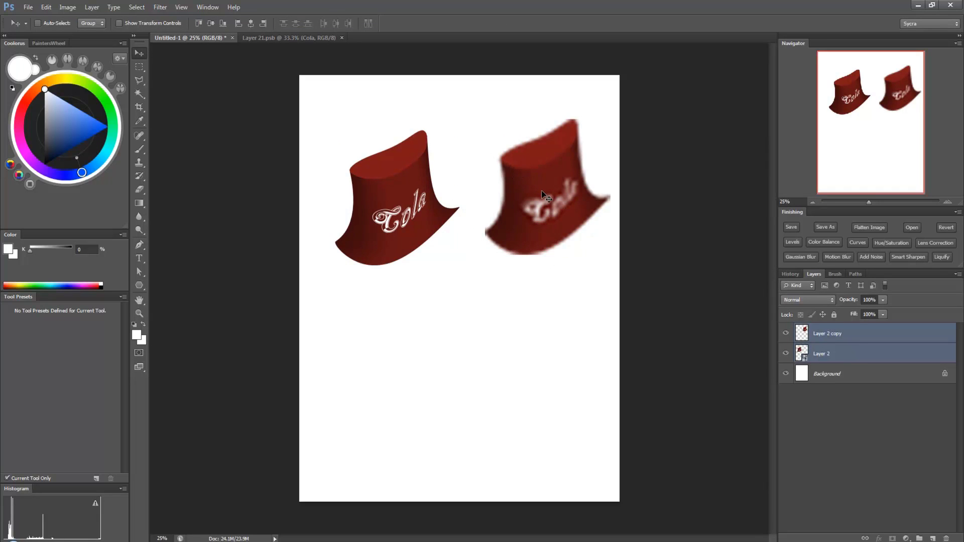
drag(541, 191, 532, 224)
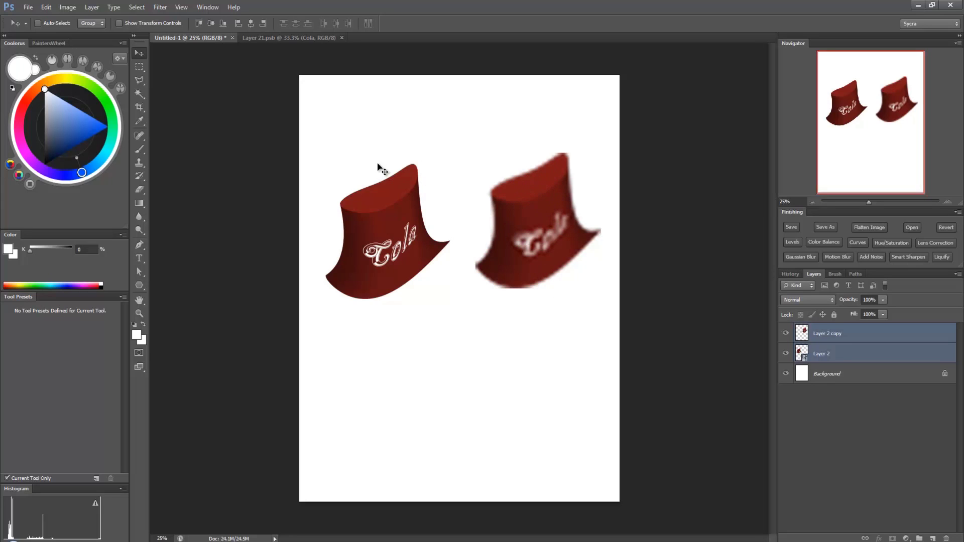
click(848, 356)
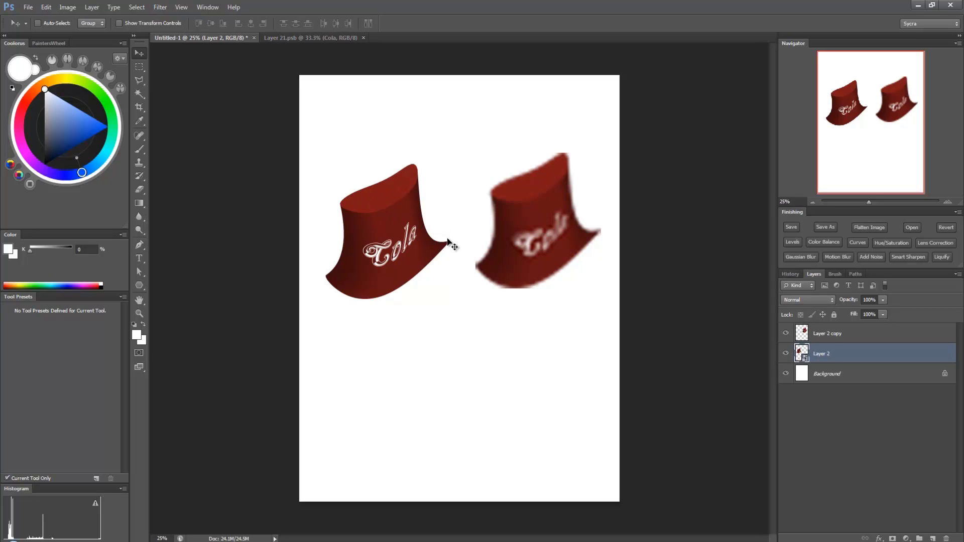
click(835, 333)
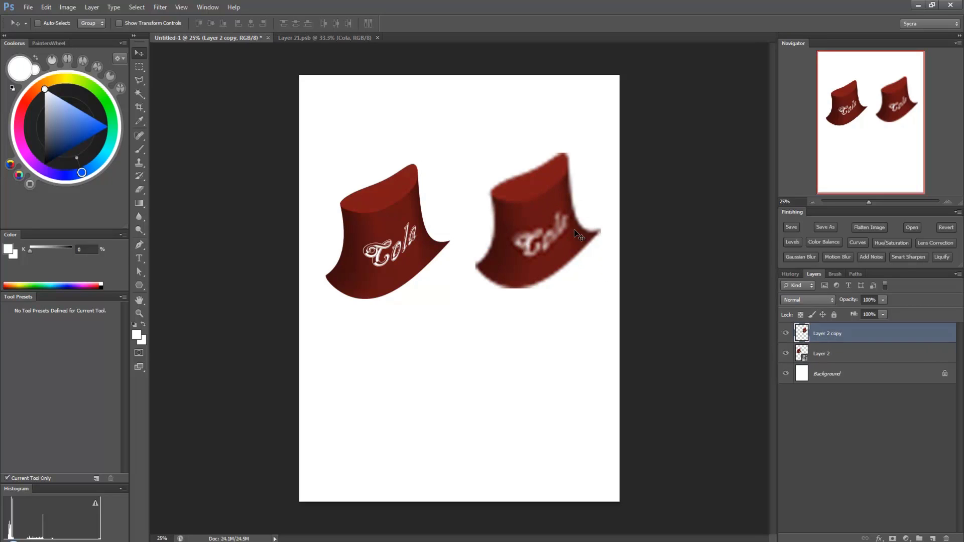